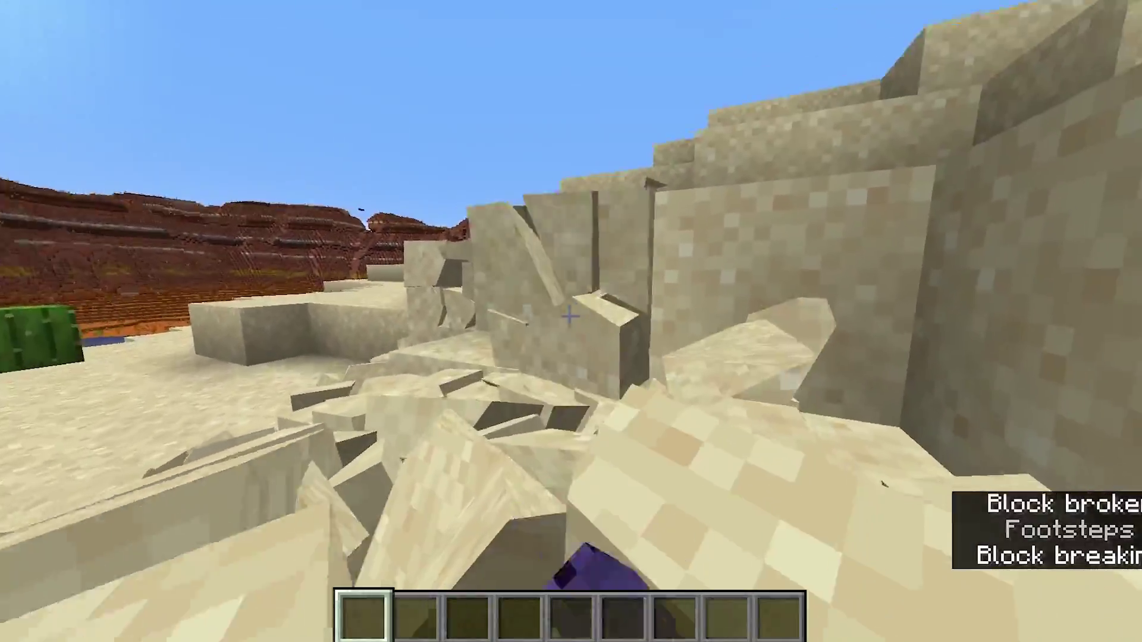
{"action": "key", "text": "F5"}
{"action": "key", "text": "F5"}
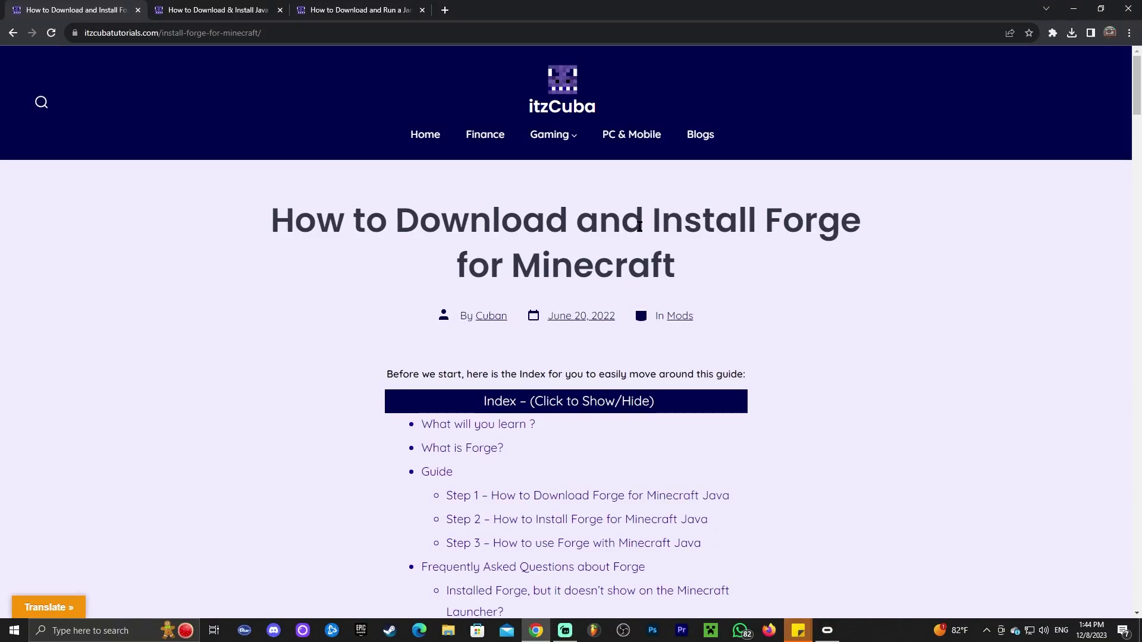
- Look through the Forge installation guide, including its index and the section on downloading Forge for Minecraft Java
{"action": "scroll", "coordinate": [829, 209], "scroll_direction": "down", "scroll_amount": 8}
{"action": "scroll", "coordinate": [886, 262], "scroll_direction": "down", "scroll_amount": 4}
{"action": "scroll", "coordinate": [845, 273], "scroll_direction": "up", "scroll_amount": 11}
{"action": "scroll", "coordinate": [694, 291], "scroll_direction": "up", "scroll_amount": 1}
{"action": "scroll", "coordinate": [588, 283], "scroll_direction": "down", "scroll_amount": 2}
{"action": "left_click", "coordinate": [588, 283]}
{"action": "scroll", "coordinate": [865, 270], "scroll_direction": "down", "scroll_amount": 3}
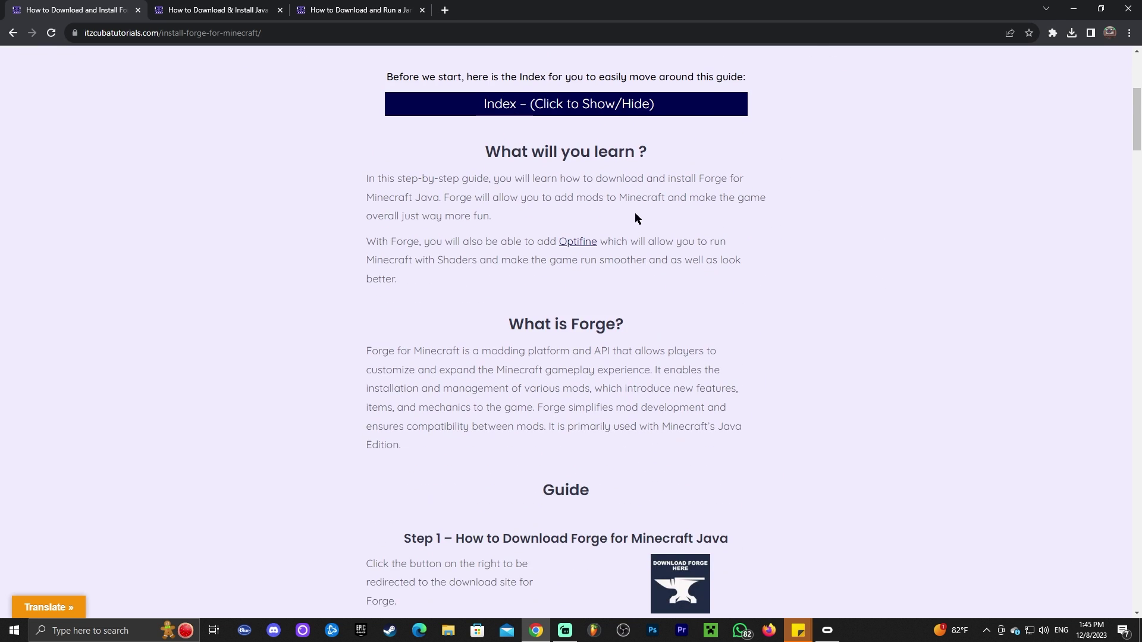
{"action": "scroll", "coordinate": [634, 212], "scroll_direction": "up", "scroll_amount": 2}
{"action": "left_click", "coordinate": [593, 222]}
{"action": "scroll", "coordinate": [543, 331], "scroll_direction": "down", "scroll_amount": 2}
{"action": "left_click", "coordinate": [474, 106]}
{"action": "scroll", "coordinate": [515, 240], "scroll_direction": "down", "scroll_amount": 12}
{"action": "scroll", "coordinate": [516, 241], "scroll_direction": "down", "scroll_amount": 6}
{"action": "scroll", "coordinate": [793, 287], "scroll_direction": "up", "scroll_amount": 5}
{"action": "scroll", "coordinate": [808, 272], "scroll_direction": "down", "scroll_amount": 4}
{"action": "scroll", "coordinate": [787, 281], "scroll_direction": "up", "scroll_amount": 6}
{"action": "scroll", "coordinate": [951, 242], "scroll_direction": "up", "scroll_amount": 5}
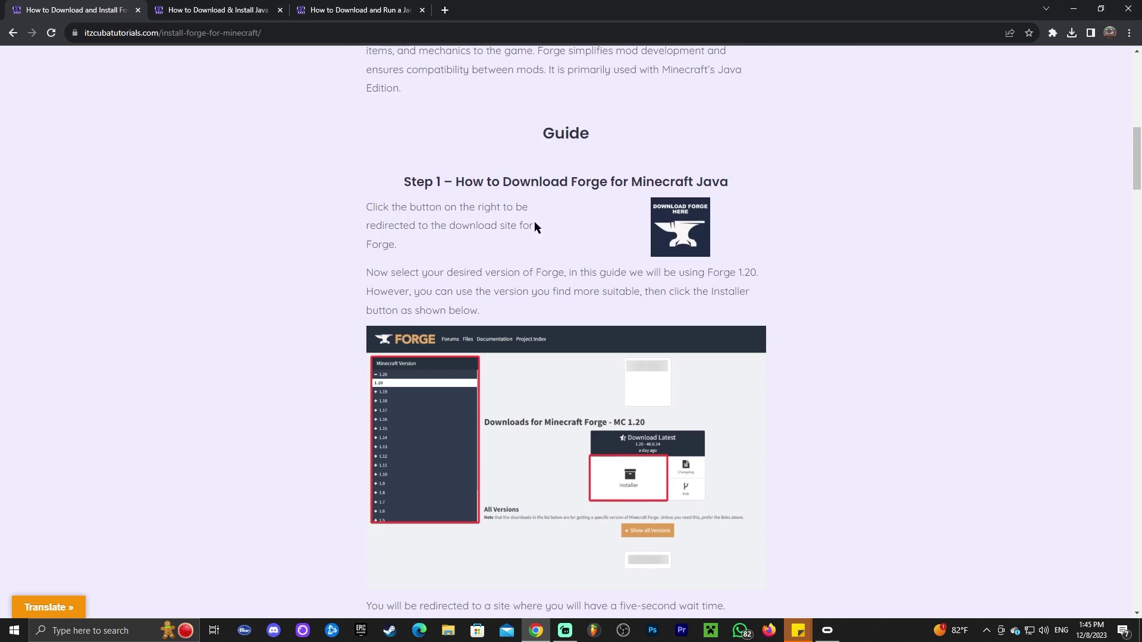
- Open the Forge download site from the guide and select Minecraft version 1.20.4
{"action": "scroll", "coordinate": [437, 188], "scroll_direction": "up", "scroll_amount": 2}
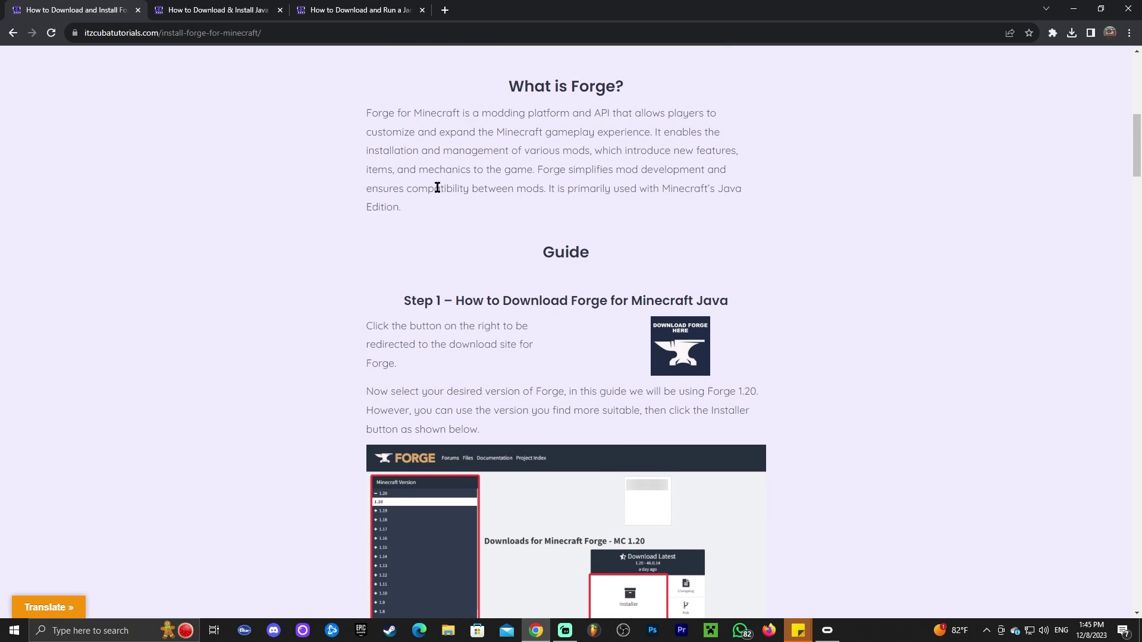
{"action": "left_click", "coordinate": [689, 333]}
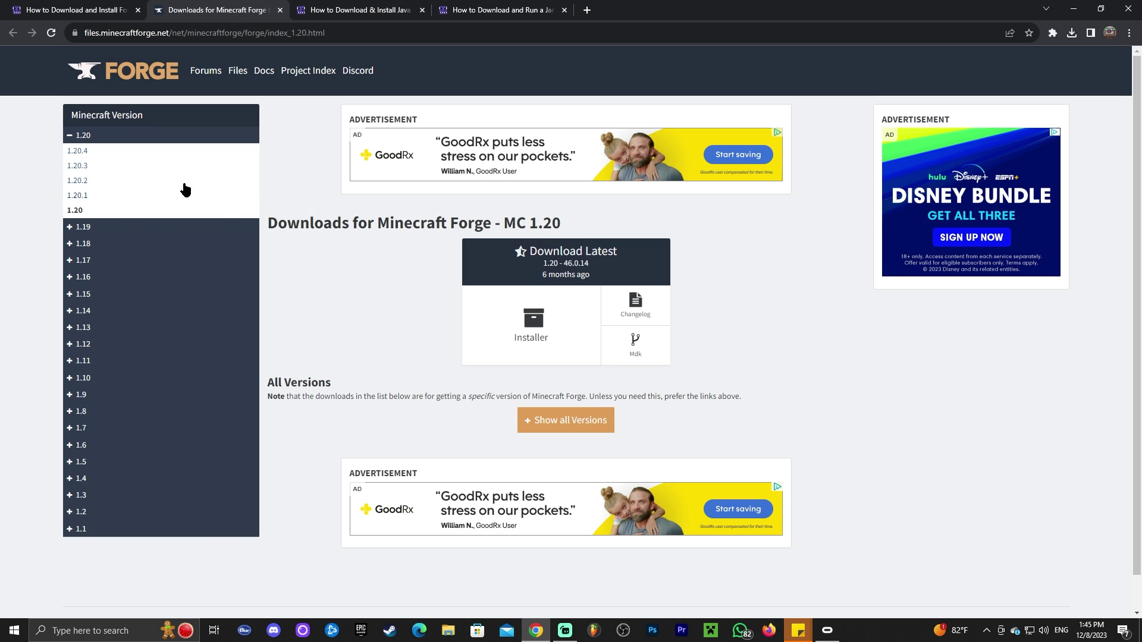
{"action": "left_click", "coordinate": [85, 153]}
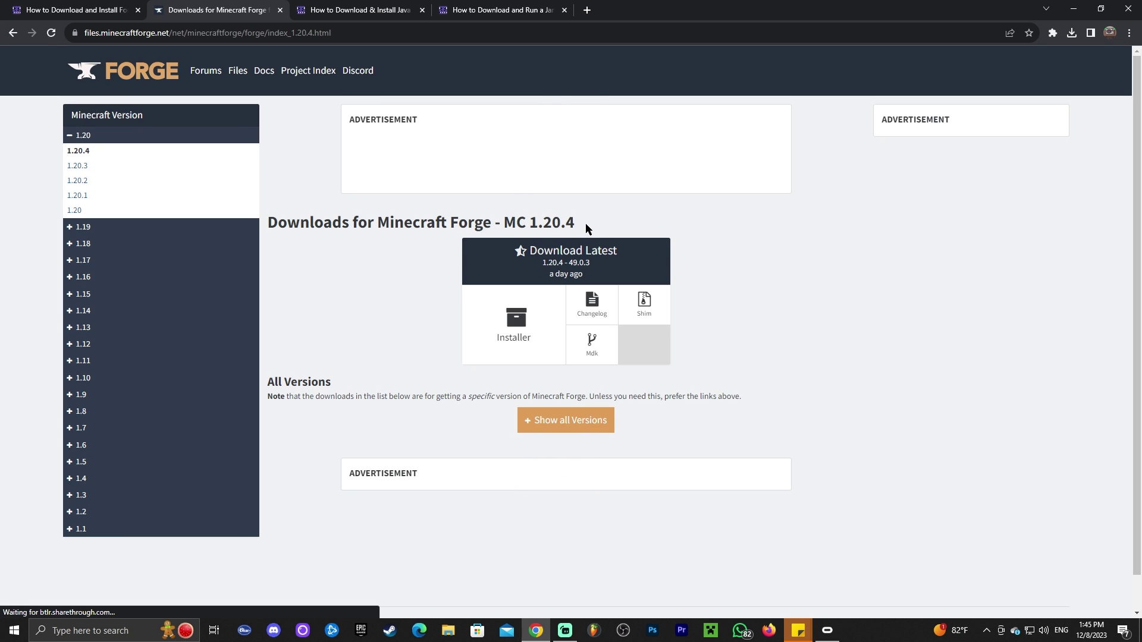
{"action": "left_click_drag", "start_coordinate": [576, 224], "coordinate": [534, 224]}
- Download the latest Forge 1.20.4 installer, skipping the advertisement page after its countdown and keeping the file
{"action": "left_click", "coordinate": [516, 324]}
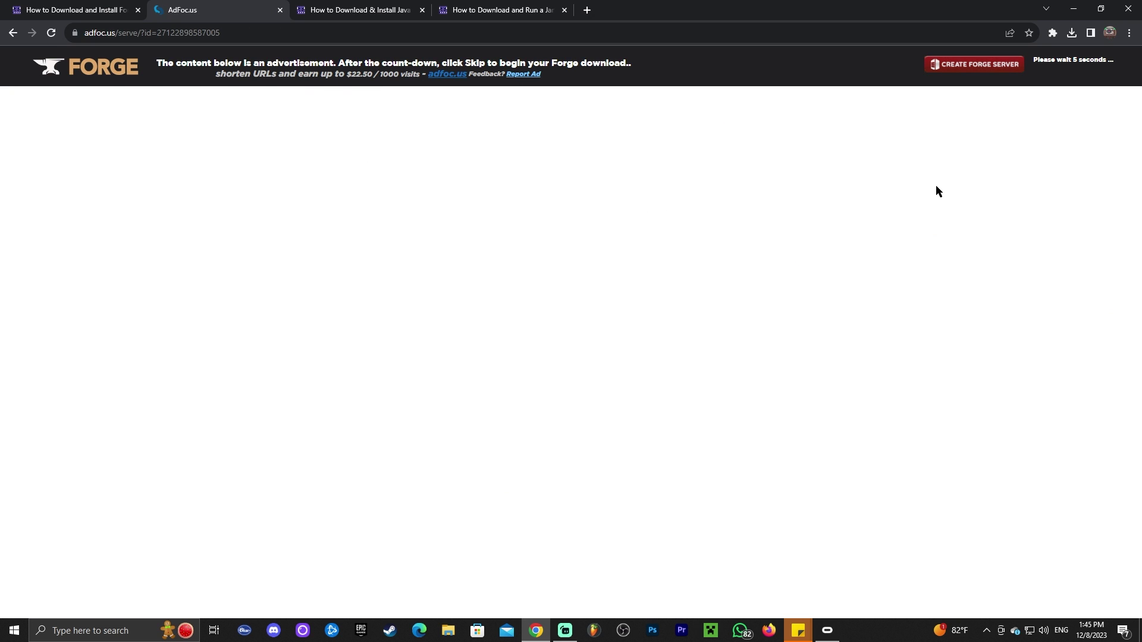
{"action": "left_click", "coordinate": [1076, 68]}
{"action": "left_click", "coordinate": [1042, 598]}
- Restore the browser to a smaller window and put forge-1.20.4-49.0.3-installer.jar from the recent downloads onto the desktop
{"action": "double_click", "coordinate": [841, 7]}
{"action": "left_click_drag", "start_coordinate": [821, 45], "coordinate": [806, 38]}
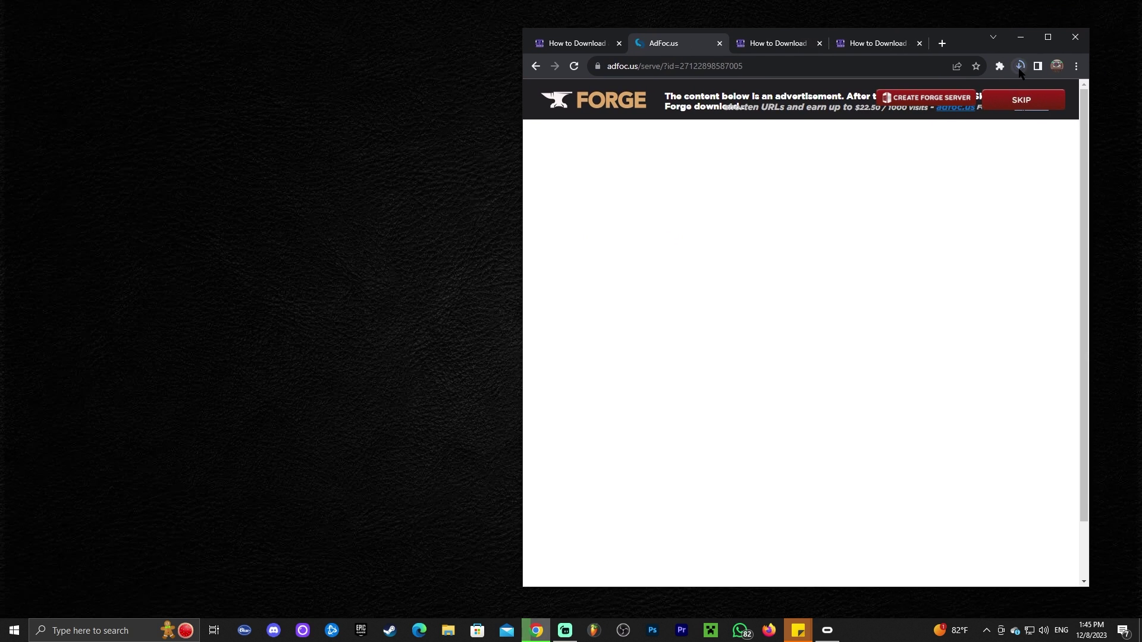
{"action": "left_click", "coordinate": [1019, 68]}
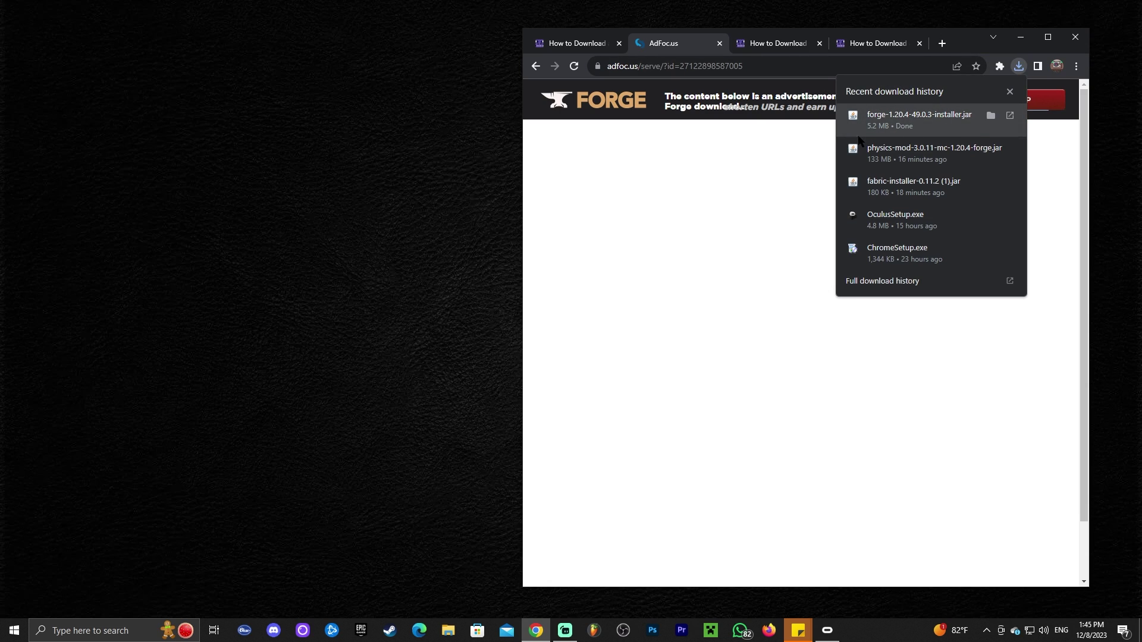
{"action": "left_click_drag", "start_coordinate": [902, 117], "coordinate": [259, 229]}
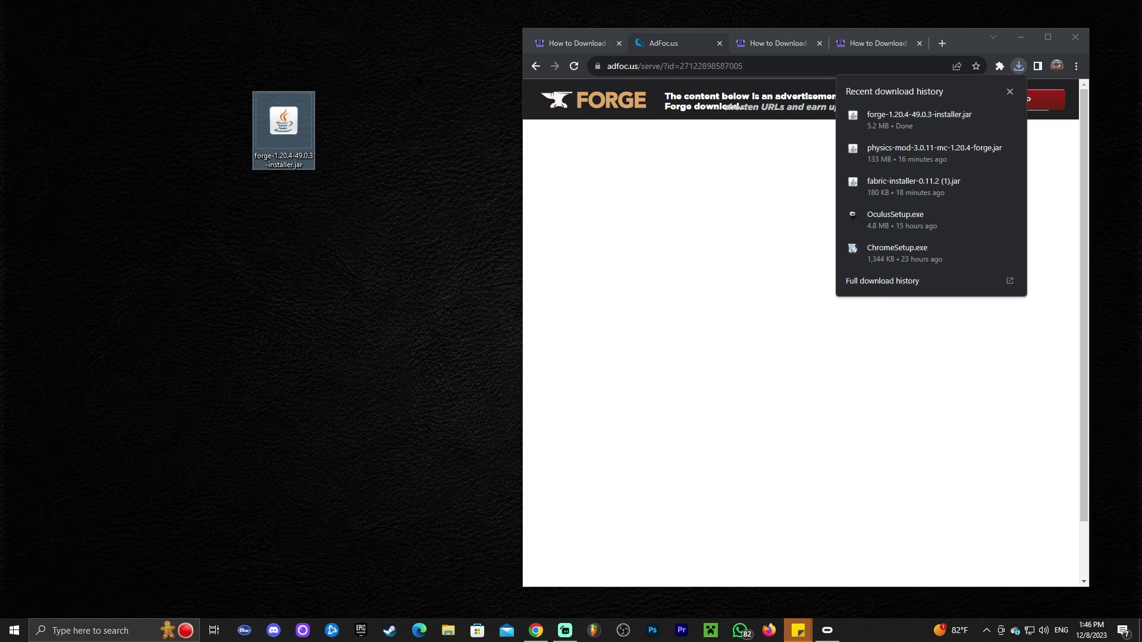
{"action": "left_click_drag", "start_coordinate": [380, 255], "coordinate": [275, 119]}
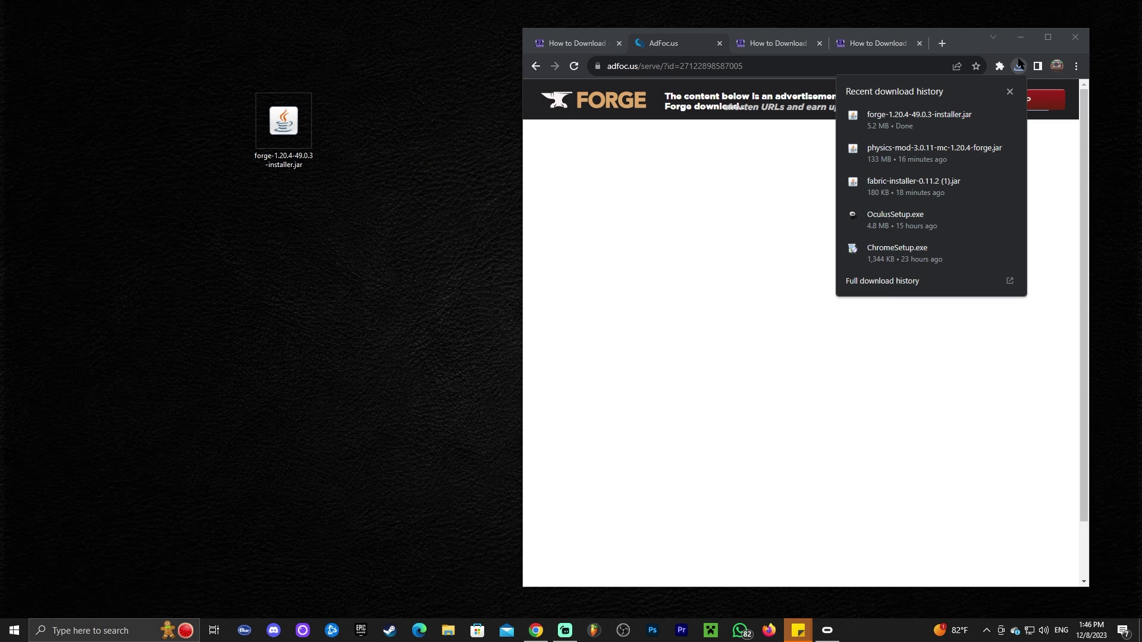
{"action": "left_click", "coordinate": [1016, 67]}
{"action": "left_click", "coordinate": [290, 165]}
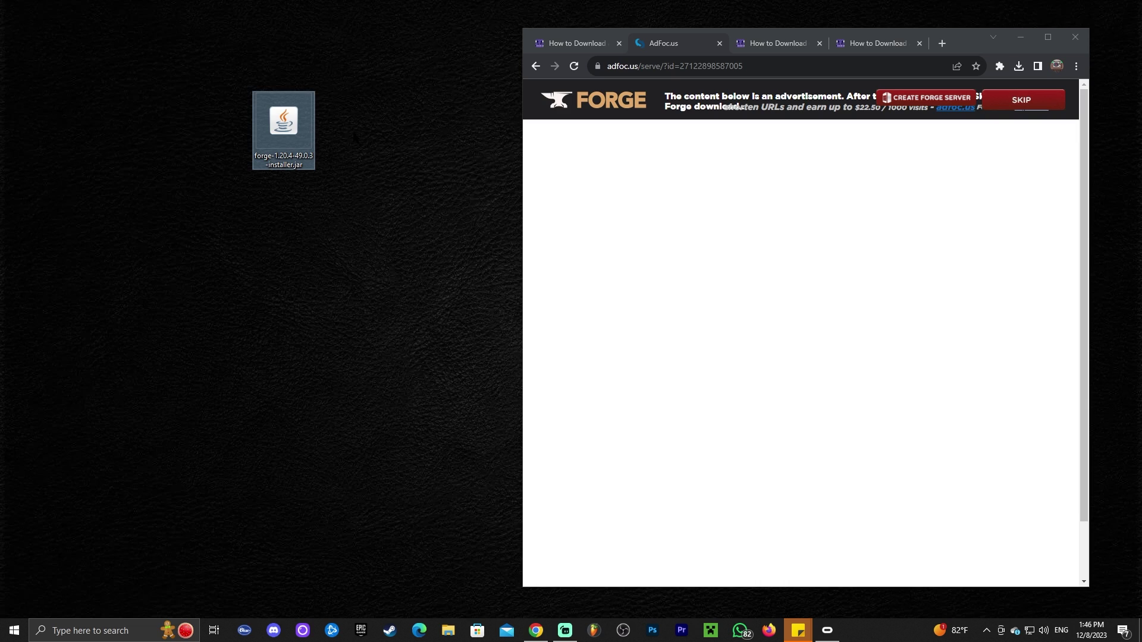
{"action": "left_click", "coordinate": [360, 137]}
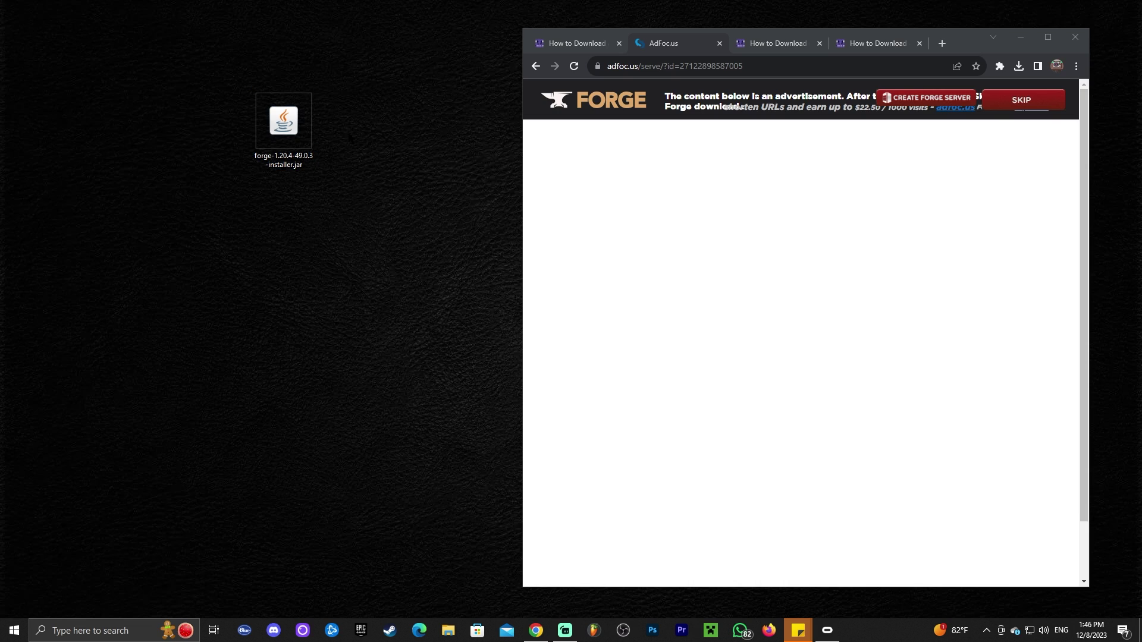
{"action": "left_click_drag", "start_coordinate": [374, 141], "coordinate": [262, 84]}
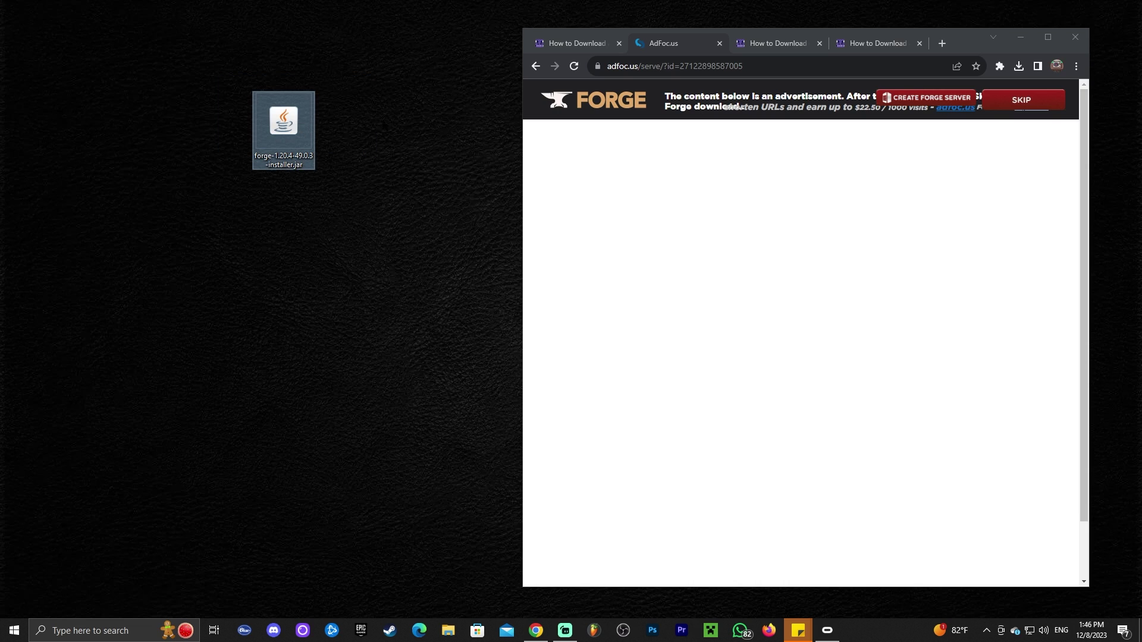
- Close the Forge guide and AdFoc.us pages and maximize the browser window on the Java 17 guide
{"action": "left_click", "coordinate": [618, 44]}
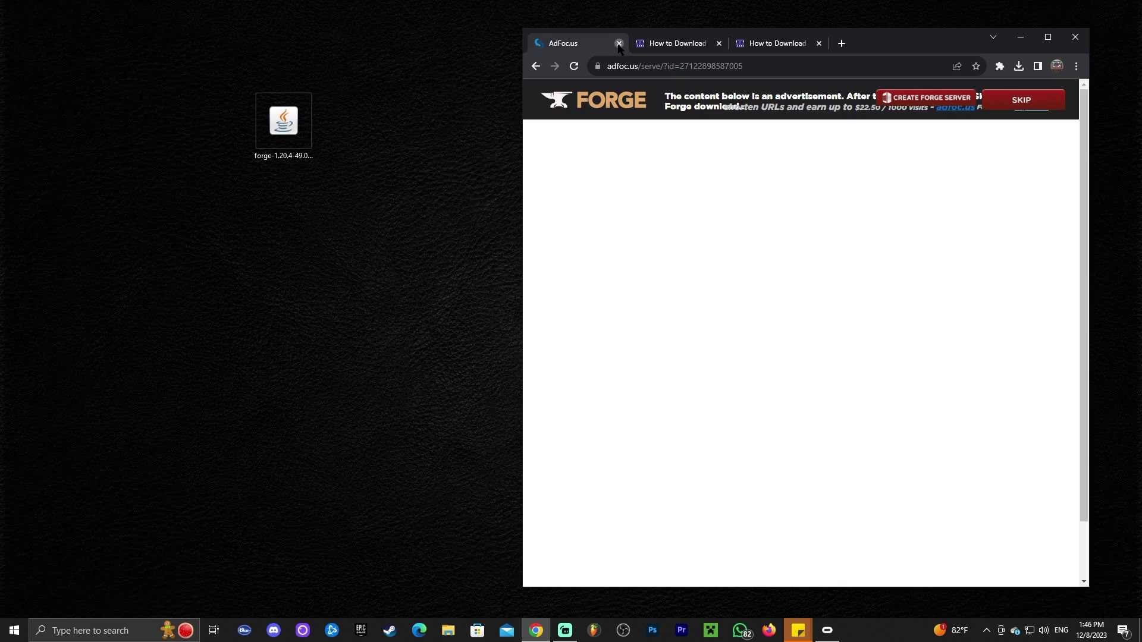
{"action": "left_click", "coordinate": [619, 44]}
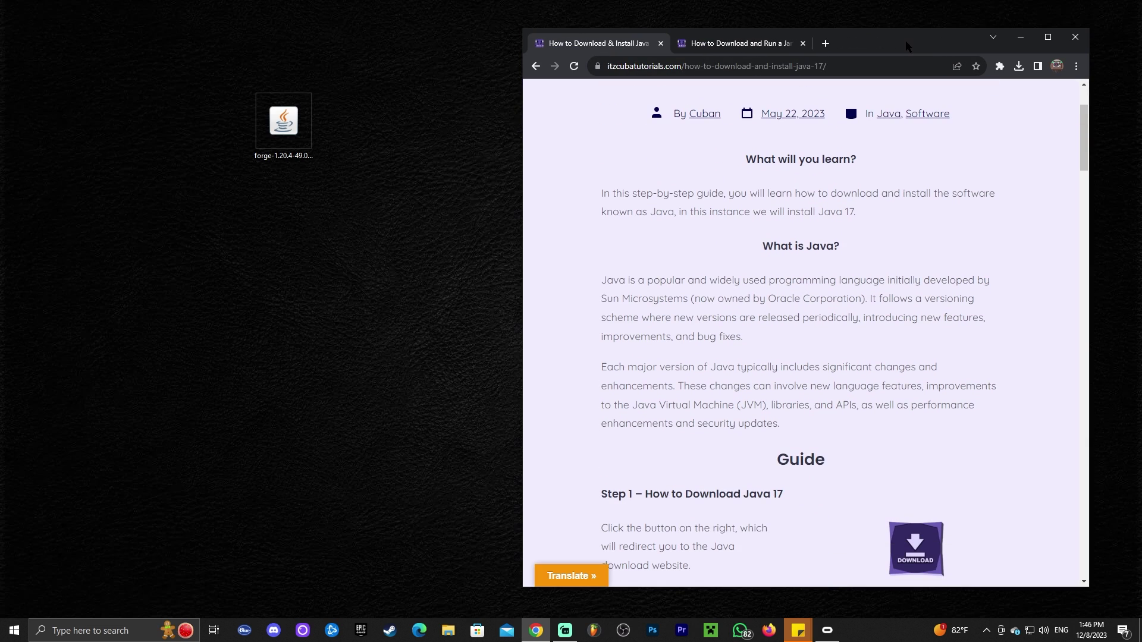
{"action": "double_click", "coordinate": [907, 45]}
- Look through the Java 17 installation guide and the Jarfix guide, returning to the start of the Java guide
{"action": "scroll", "coordinate": [798, 174], "scroll_direction": "down", "scroll_amount": 20}
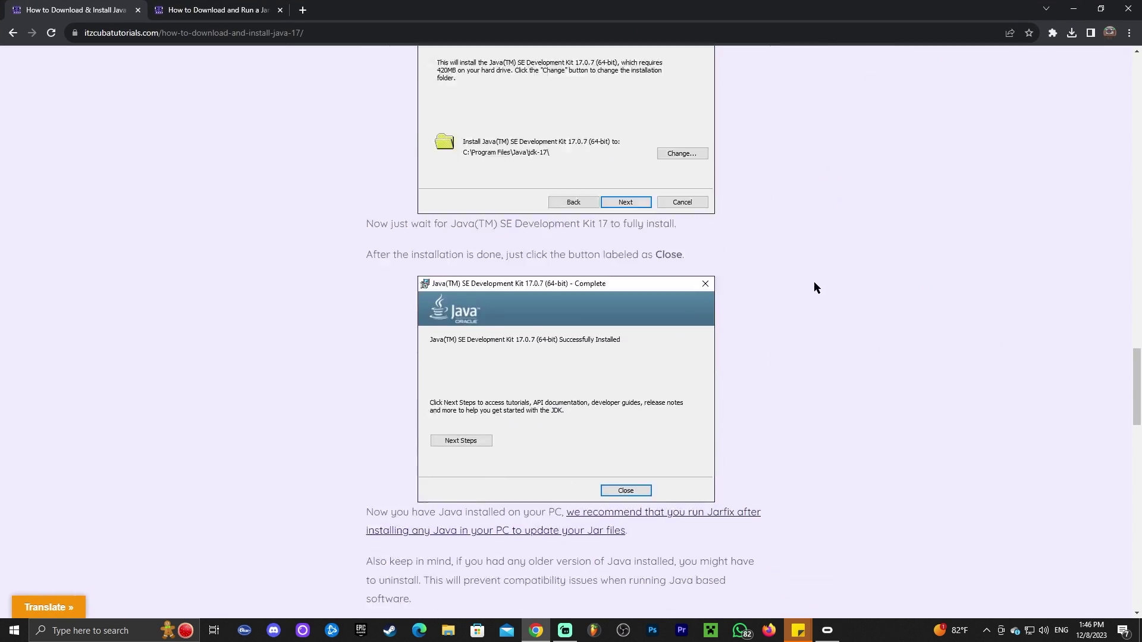
{"action": "scroll", "coordinate": [811, 235], "scroll_direction": "up", "scroll_amount": 20}
{"action": "scroll", "coordinate": [767, 199], "scroll_direction": "down", "scroll_amount": 5}
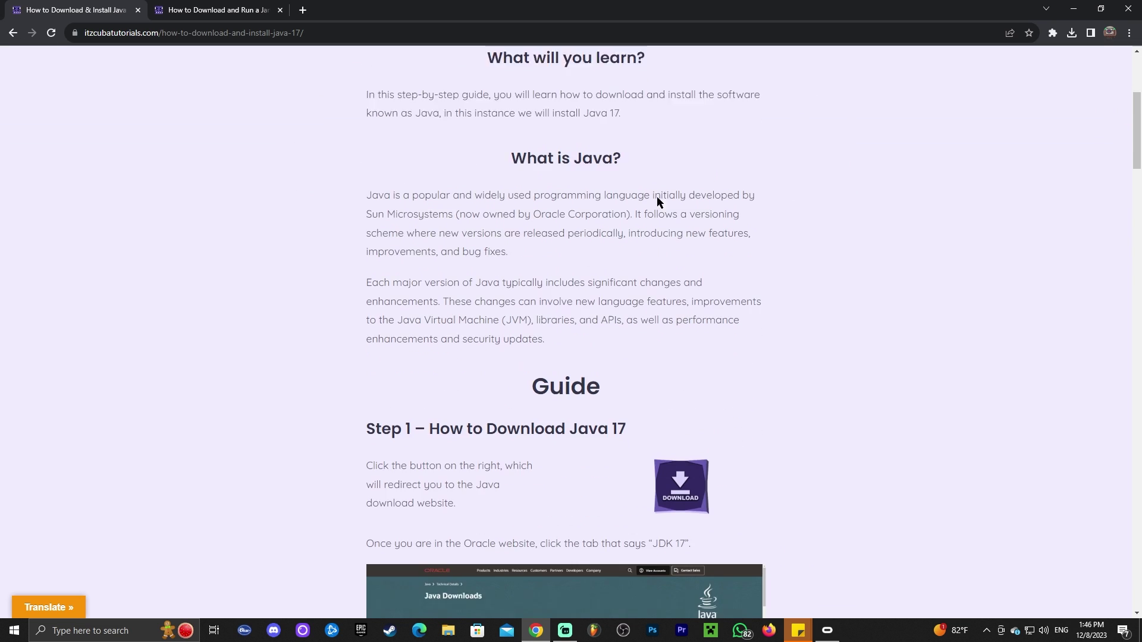
{"action": "scroll", "coordinate": [643, 229], "scroll_direction": "down", "scroll_amount": 6}
{"action": "key", "text": "ctrl+Tab"}
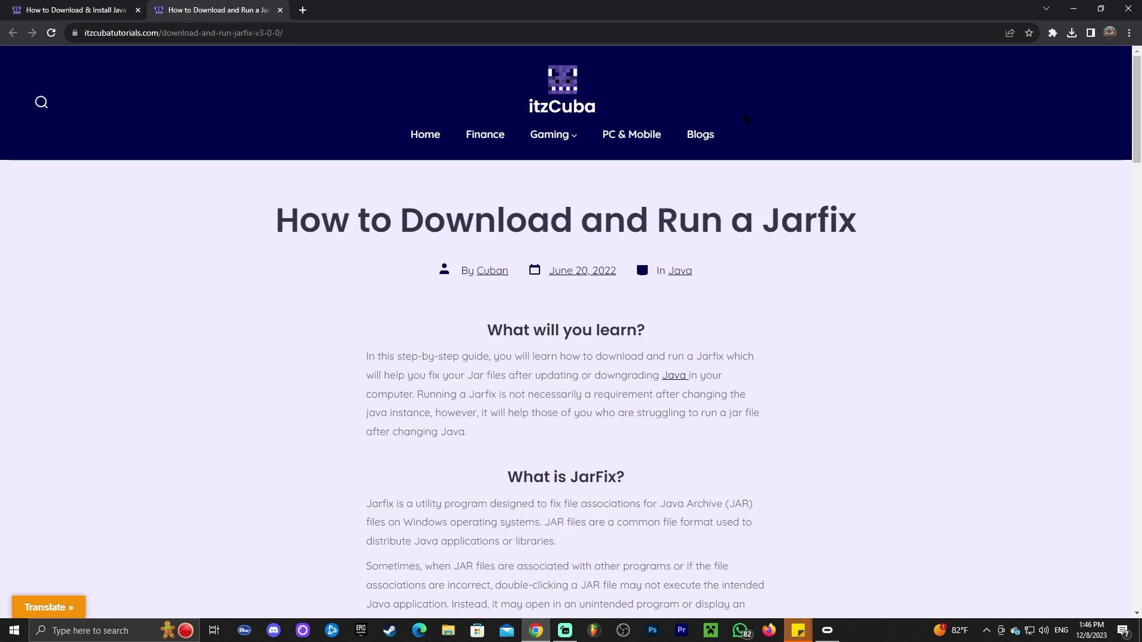
{"action": "scroll", "coordinate": [754, 126], "scroll_direction": "down", "scroll_amount": 20}
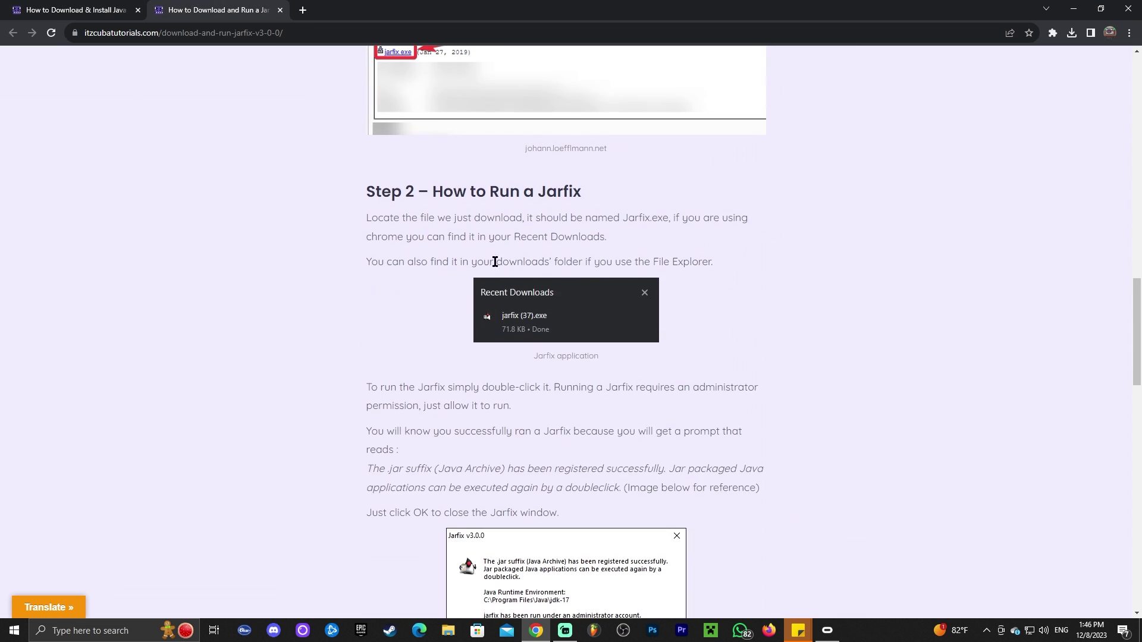
{"action": "scroll", "coordinate": [607, 238], "scroll_direction": "up", "scroll_amount": 20}
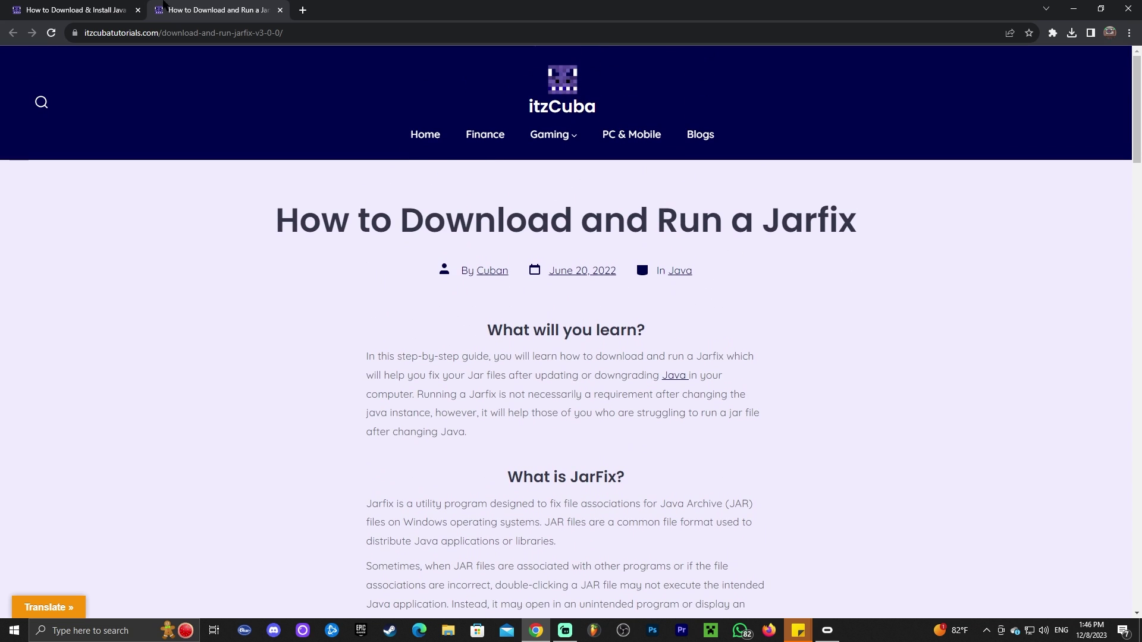
{"action": "key", "text": "ctrl+shift+Tab"}
{"action": "scroll", "coordinate": [584, 153], "scroll_direction": "up", "scroll_amount": 6}
- Shrink the browser window to uncover the desktop files, examine the Java 17 guide's title and bring up the Jarfix guide
{"action": "left_click_drag", "start_coordinate": [728, 10], "coordinate": [824, 27]}
{"action": "left_click", "coordinate": [309, 125]}
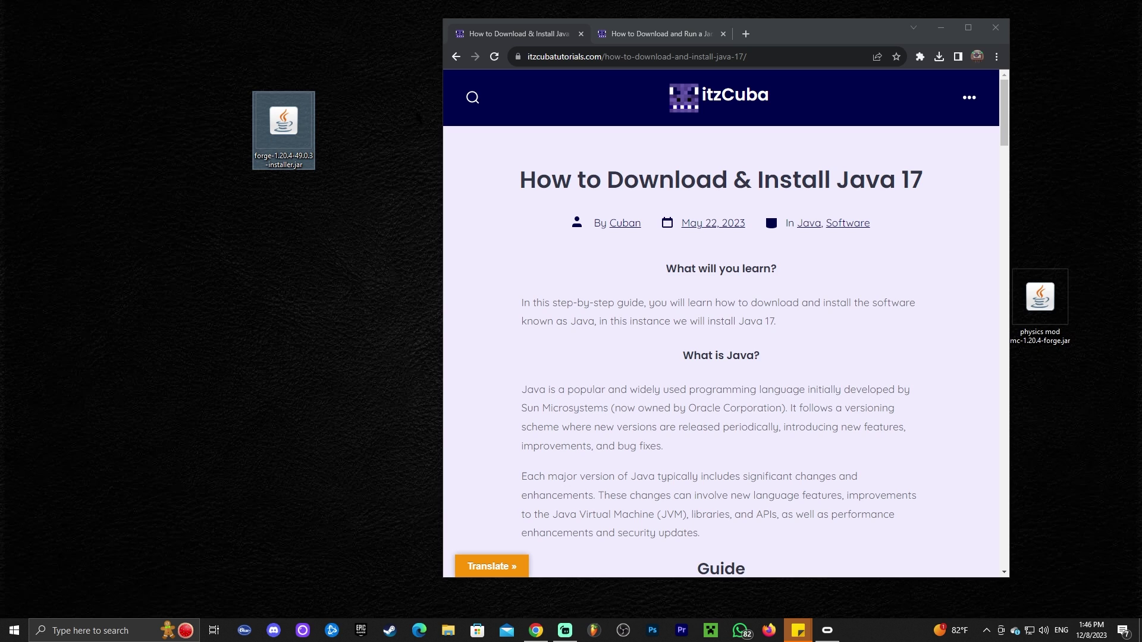
{"action": "left_click_drag", "start_coordinate": [851, 189], "coordinate": [820, 179]}
{"action": "left_click", "coordinate": [857, 189]}
{"action": "left_click", "coordinate": [871, 176]}
{"action": "left_click", "coordinate": [654, 36]}
{"action": "left_click", "coordinate": [305, 104]}
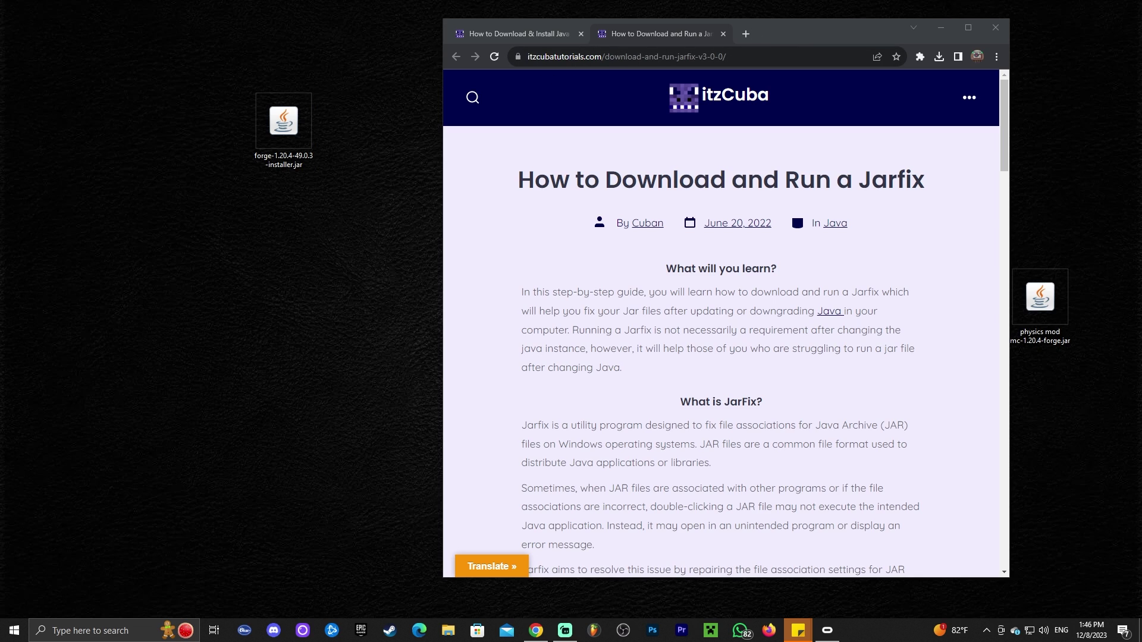
- Minimize the browser and move the Forge installer and the physics mod file toward the middle of the desktop
{"action": "left_click", "coordinate": [941, 27]}
{"action": "left_click_drag", "start_coordinate": [283, 122], "coordinate": [424, 251]}
{"action": "left_click", "coordinate": [425, 251]}
{"action": "left_click_drag", "start_coordinate": [1039, 297], "coordinate": [724, 211]}
{"action": "left_click", "coordinate": [350, 211]}
{"action": "left_click", "coordinate": [635, 207]}
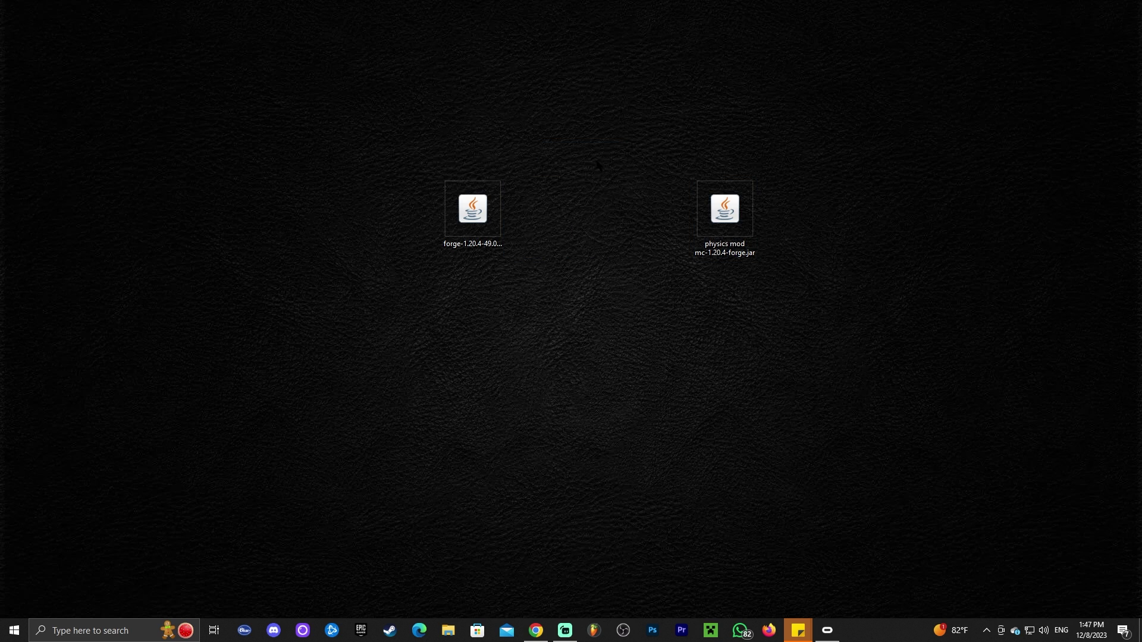
- Place the physics mod file directly beside the Forge installer on the desktop
{"action": "left_click_drag", "start_coordinate": [595, 160], "coordinate": [487, 238]}
{"action": "left_click_drag", "start_coordinate": [725, 208], "coordinate": [535, 210]}
{"action": "left_click", "coordinate": [665, 152]}
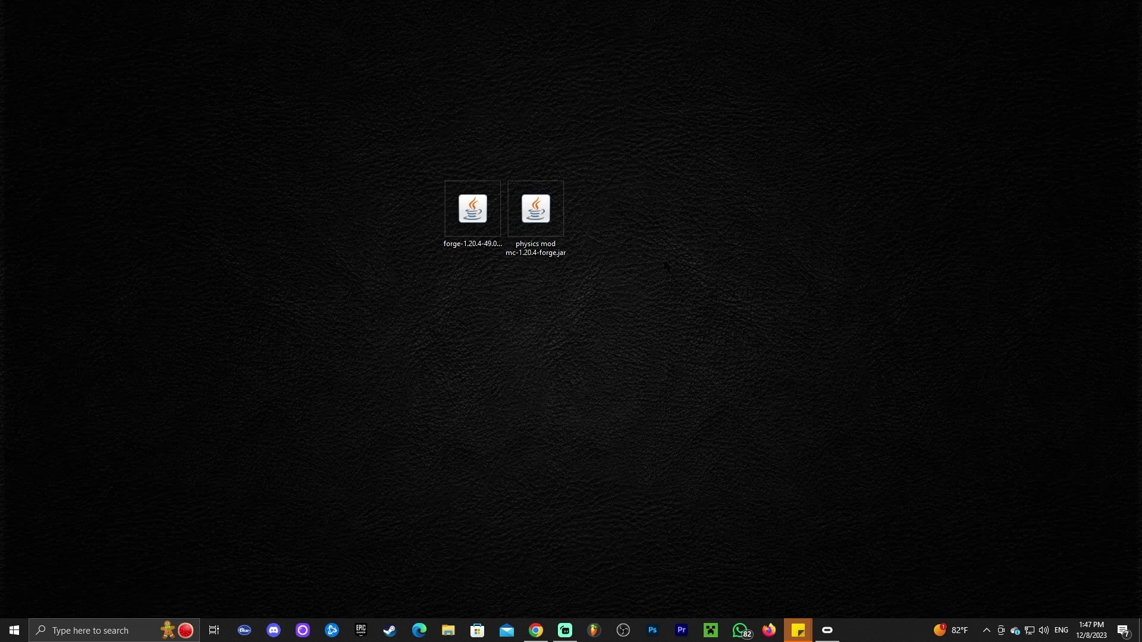
{"action": "left_click_drag", "start_coordinate": [631, 173], "coordinate": [441, 259]}
{"action": "left_click", "coordinate": [664, 182]}
{"action": "left_click_drag", "start_coordinate": [429, 172], "coordinate": [630, 169]}
- Run the Forge 1.20.4 installer and start the client installation into the .minecraft folder
{"action": "double_click", "coordinate": [479, 224]}
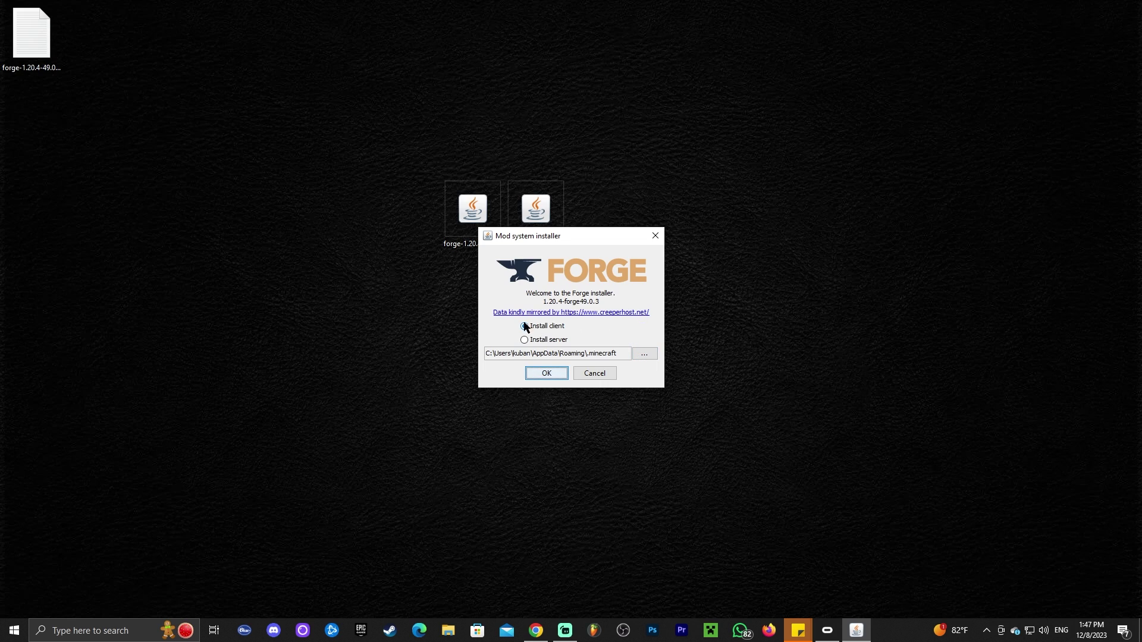
{"action": "left_click", "coordinate": [547, 374]}
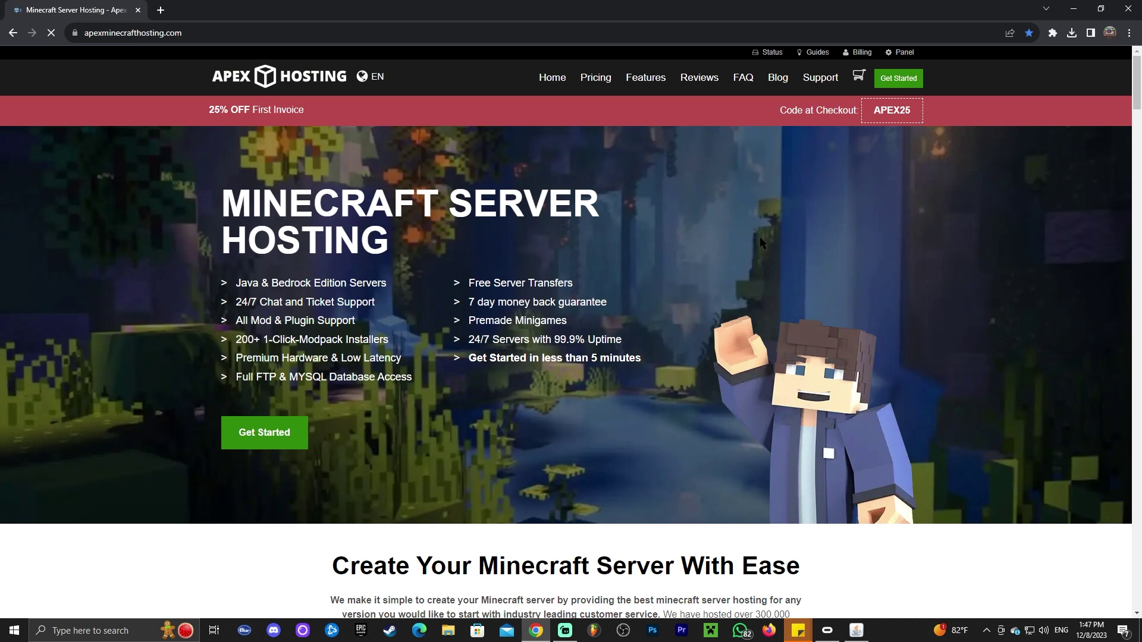
- Look through the Apex Hosting home page for its Minecraft server features and supported content
{"action": "scroll", "coordinate": [759, 238], "scroll_direction": "down", "scroll_amount": 8}
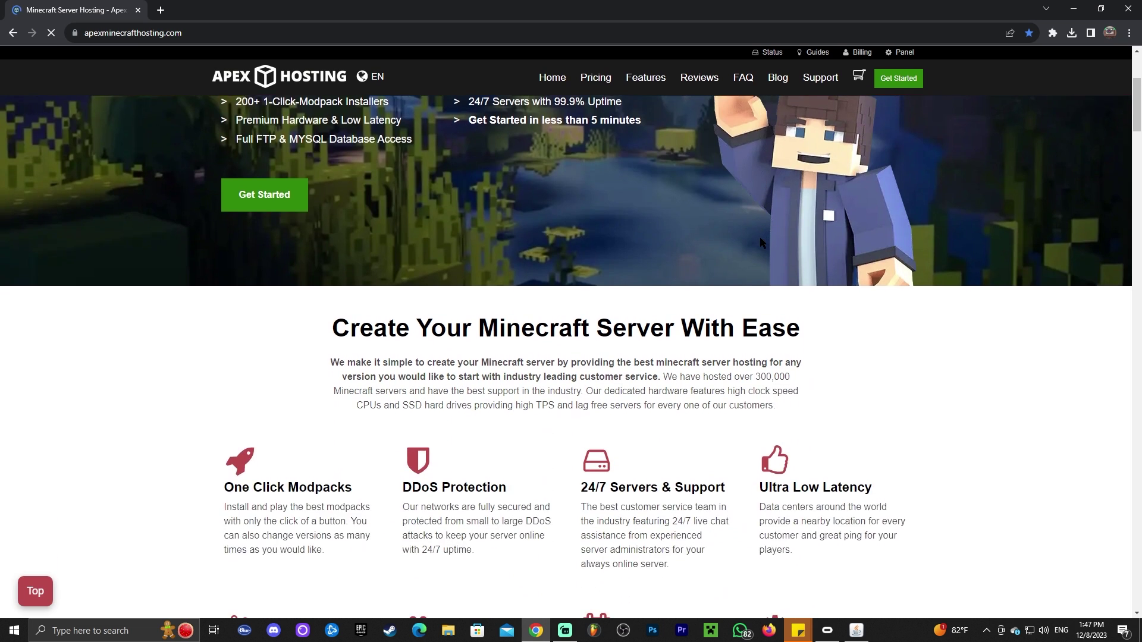
{"action": "scroll", "coordinate": [755, 244], "scroll_direction": "down", "scroll_amount": 10}
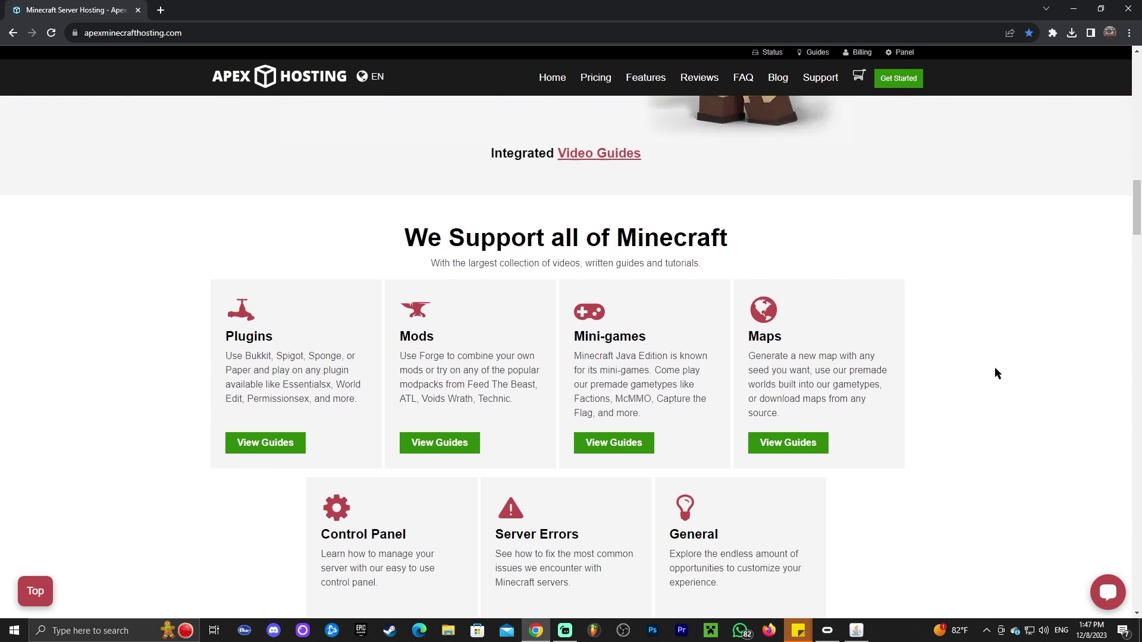
{"action": "scroll", "coordinate": [526, 233], "scroll_direction": "up", "scroll_amount": 15}
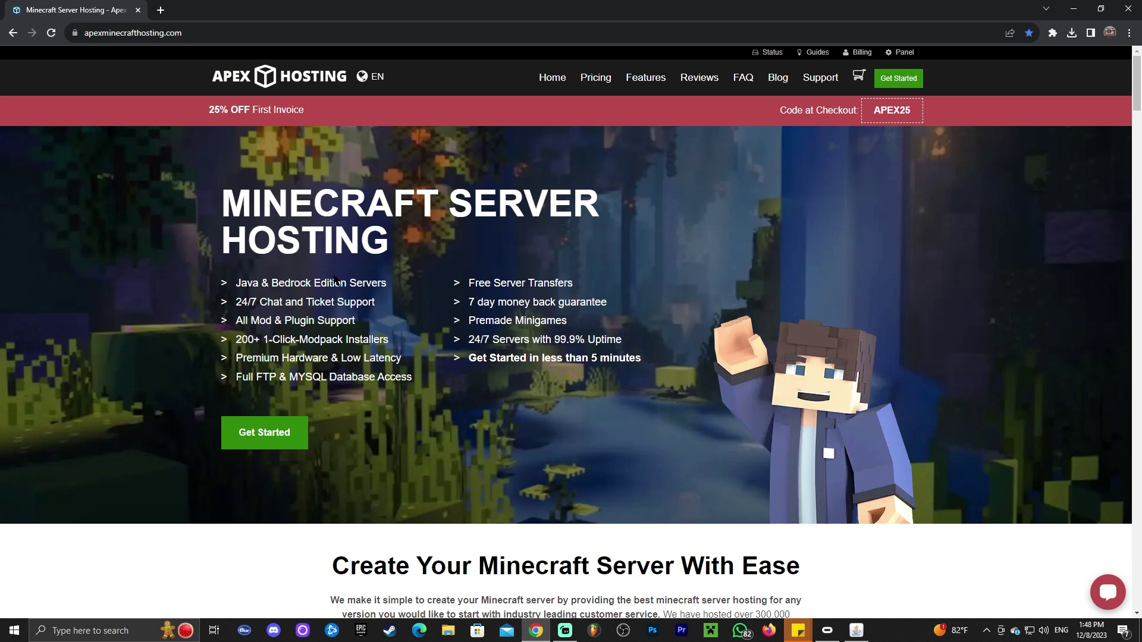
{"action": "scroll", "coordinate": [453, 291], "scroll_direction": "down", "scroll_amount": 4}
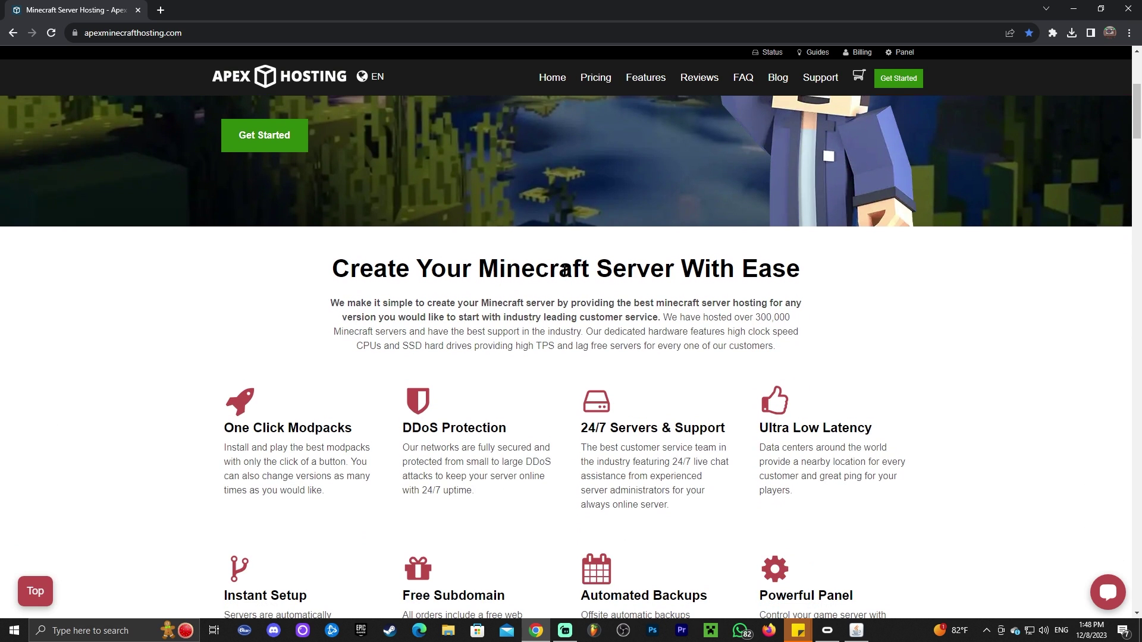
{"action": "scroll", "coordinate": [650, 282], "scroll_direction": "up", "scroll_amount": 3}
{"action": "scroll", "coordinate": [420, 271], "scroll_direction": "up", "scroll_amount": 1}
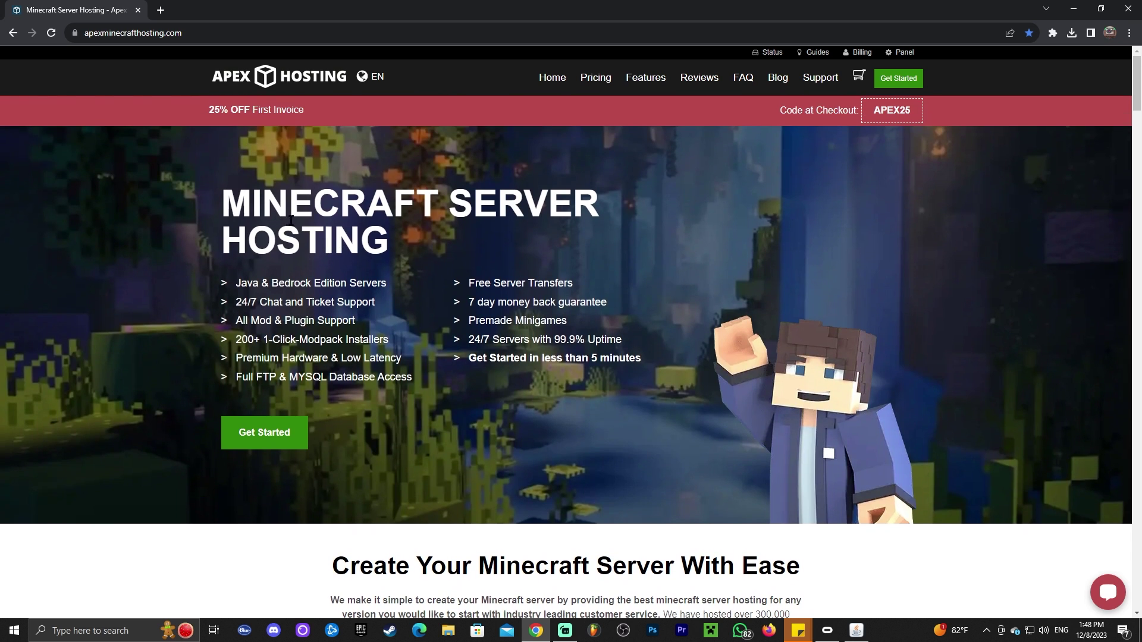
{"action": "scroll", "coordinate": [244, 210], "scroll_direction": "down", "scroll_amount": 1}
{"action": "scroll", "coordinate": [205, 197], "scroll_direction": "up", "scroll_amount": 1}
- Examine Apex Hosting's 24/7 Chat and Ticket Support entry, its first-invoice discount and the feature overview
{"action": "double_click", "coordinate": [238, 302]}
{"action": "left_click", "coordinate": [294, 302]}
{"action": "left_click_drag", "start_coordinate": [257, 302], "coordinate": [243, 302]}
{"action": "left_click_drag", "start_coordinate": [256, 110], "coordinate": [323, 111]}
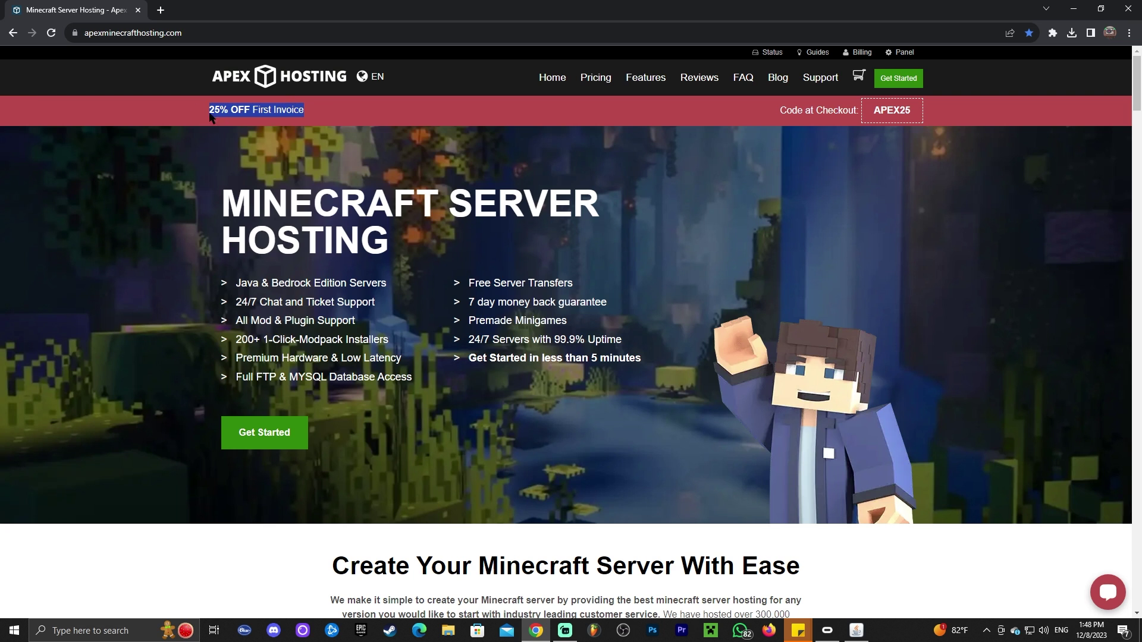
{"action": "left_click", "coordinate": [418, 154]}
{"action": "scroll", "coordinate": [442, 144], "scroll_direction": "down", "scroll_amount": 6}
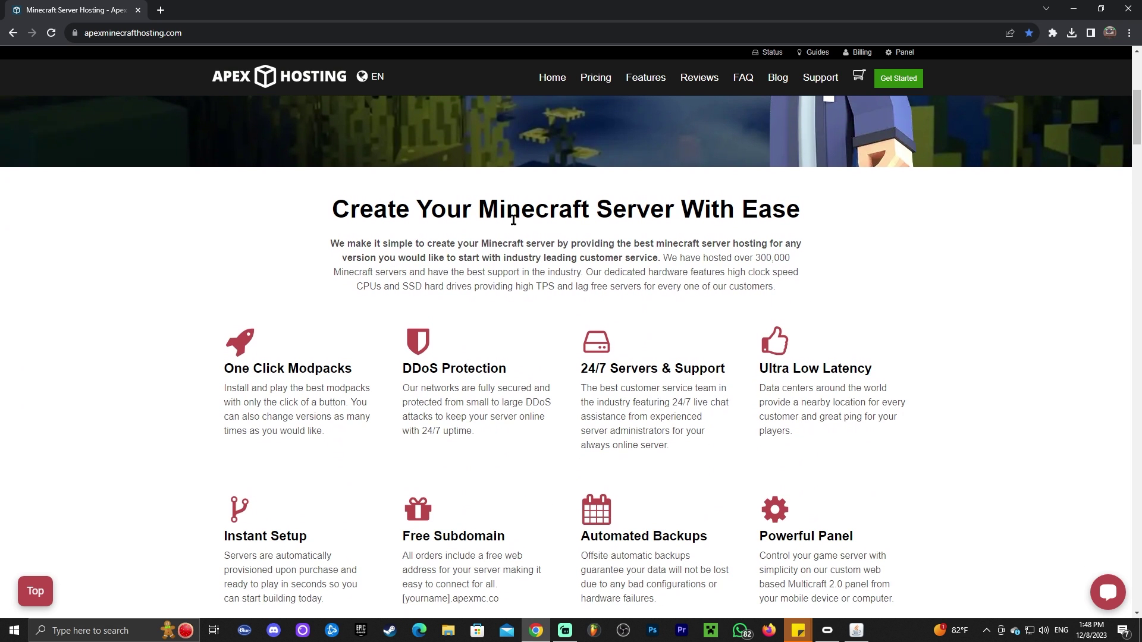
{"action": "scroll", "coordinate": [416, 179], "scroll_direction": "up", "scroll_amount": 6}
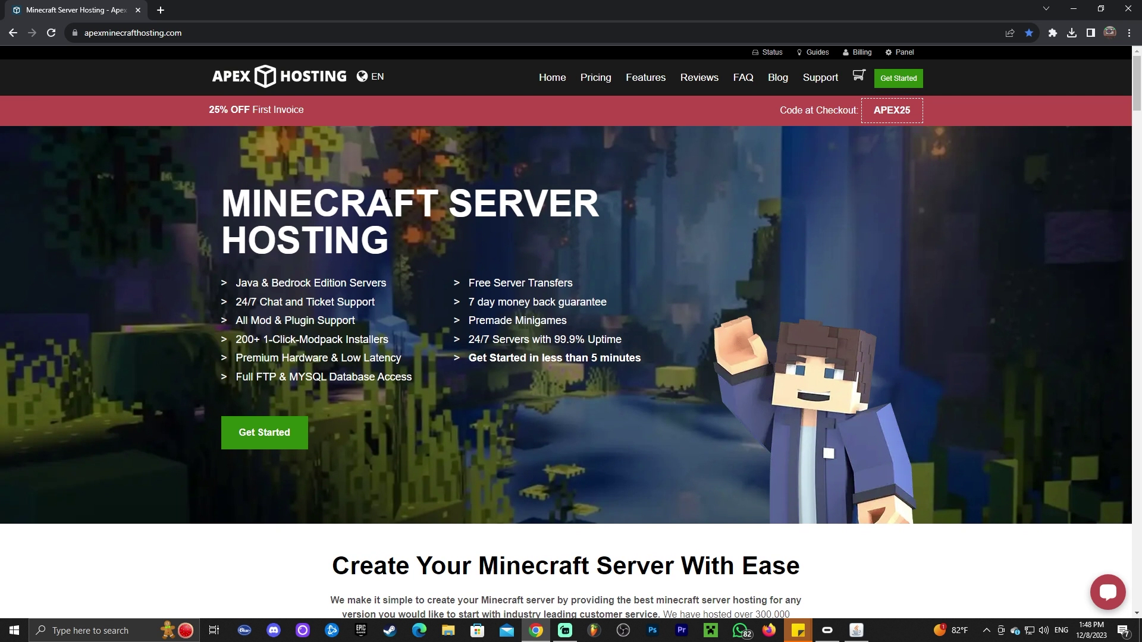
- Close the finished Forge installation, then delete the Forge installer and its log file from the desktop
{"action": "scroll", "coordinate": [385, 194], "scroll_direction": "down", "scroll_amount": 1}
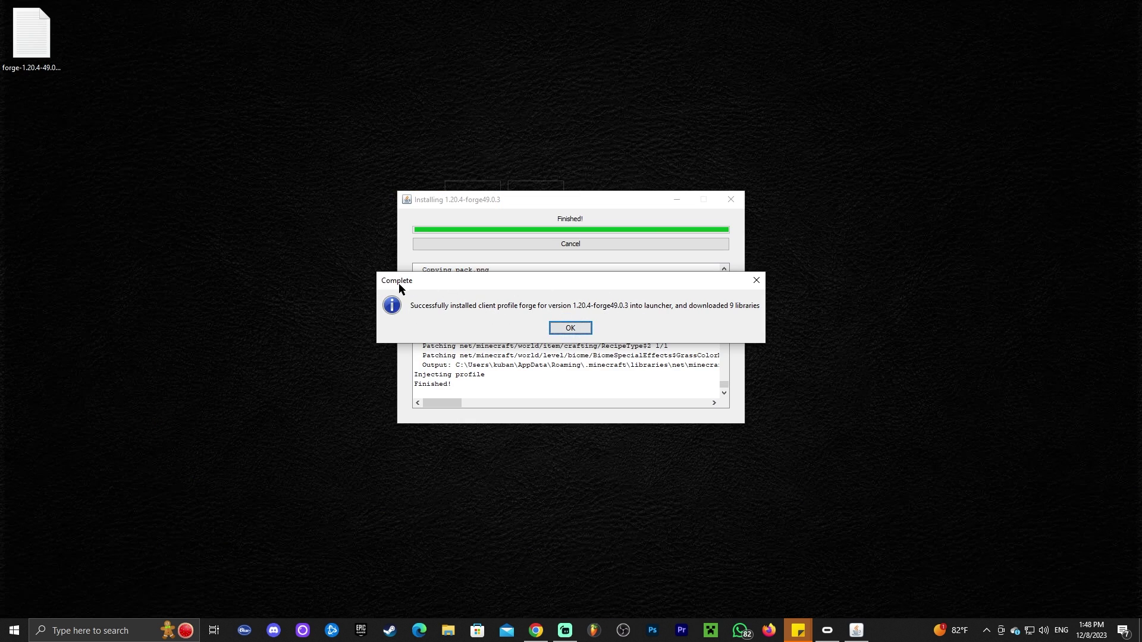
{"action": "left_click", "coordinate": [580, 331]}
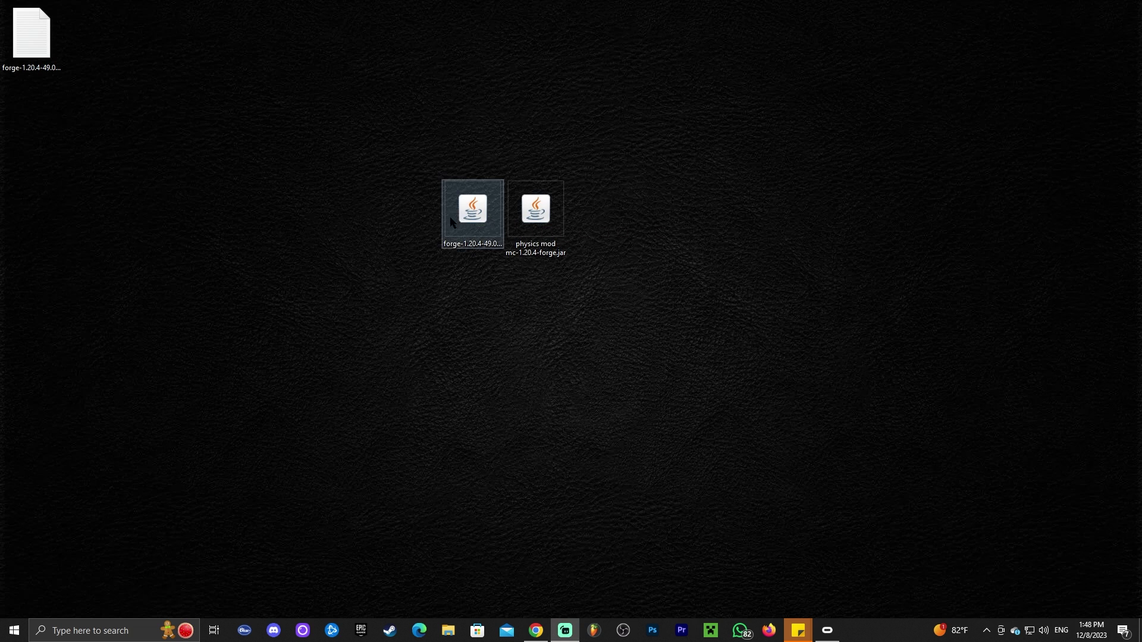
{"action": "left_click_drag", "start_coordinate": [455, 221], "coordinate": [331, 221]}
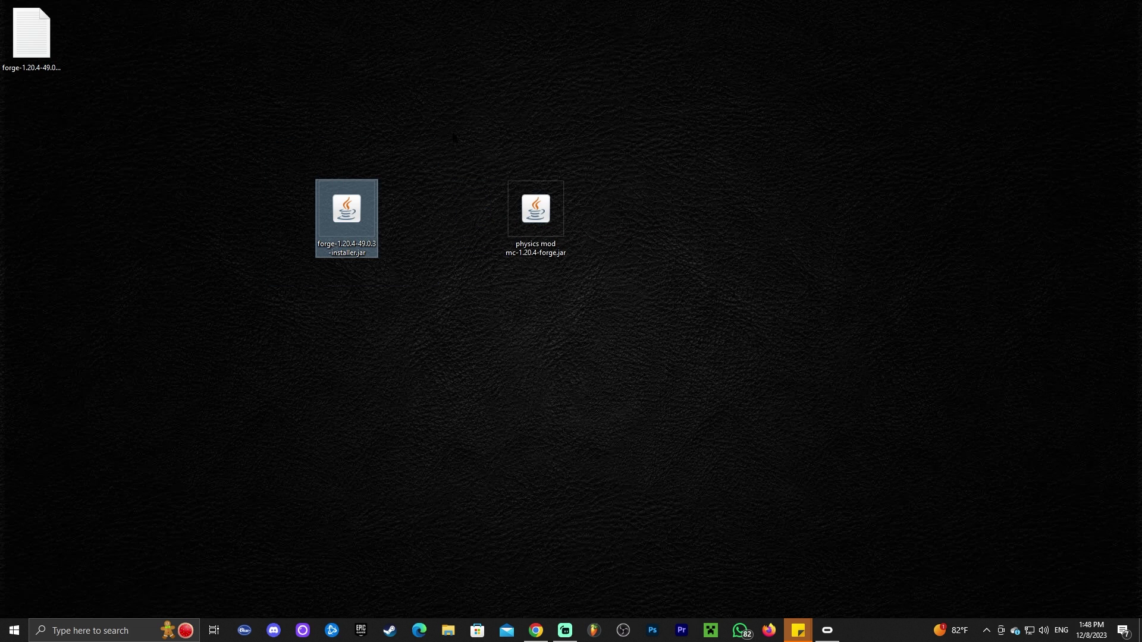
{"action": "left_click_drag", "start_coordinate": [455, 128], "coordinate": [304, 304]}
{"action": "key", "text": "Delete"}
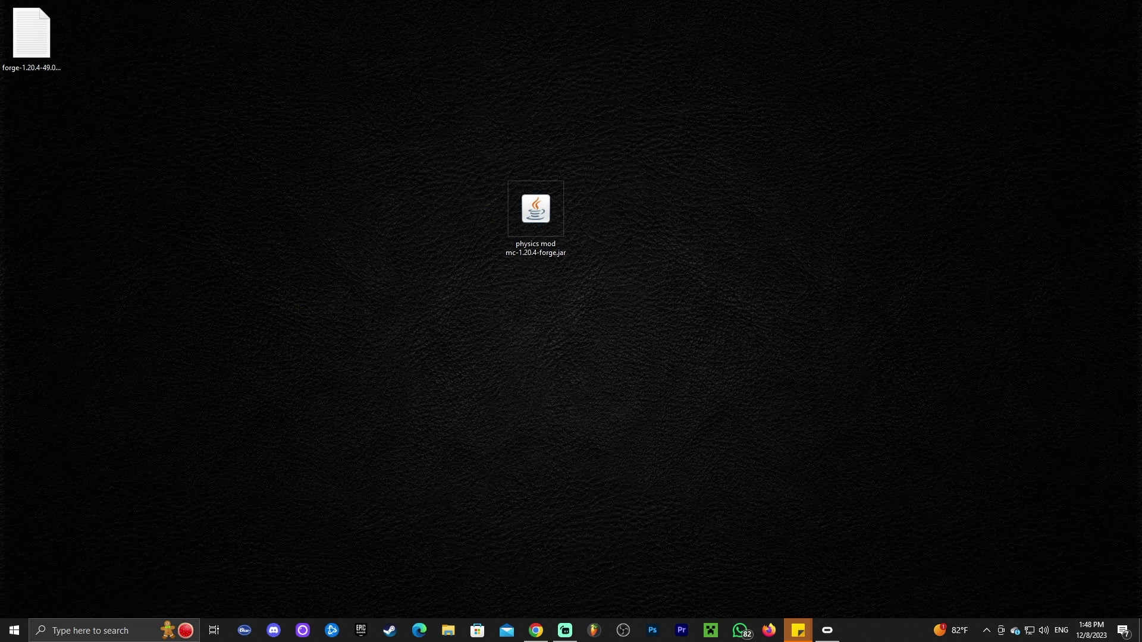
{"action": "left_click_drag", "start_coordinate": [122, 93], "coordinate": [25, 39]}
{"action": "key", "text": "Delete"}
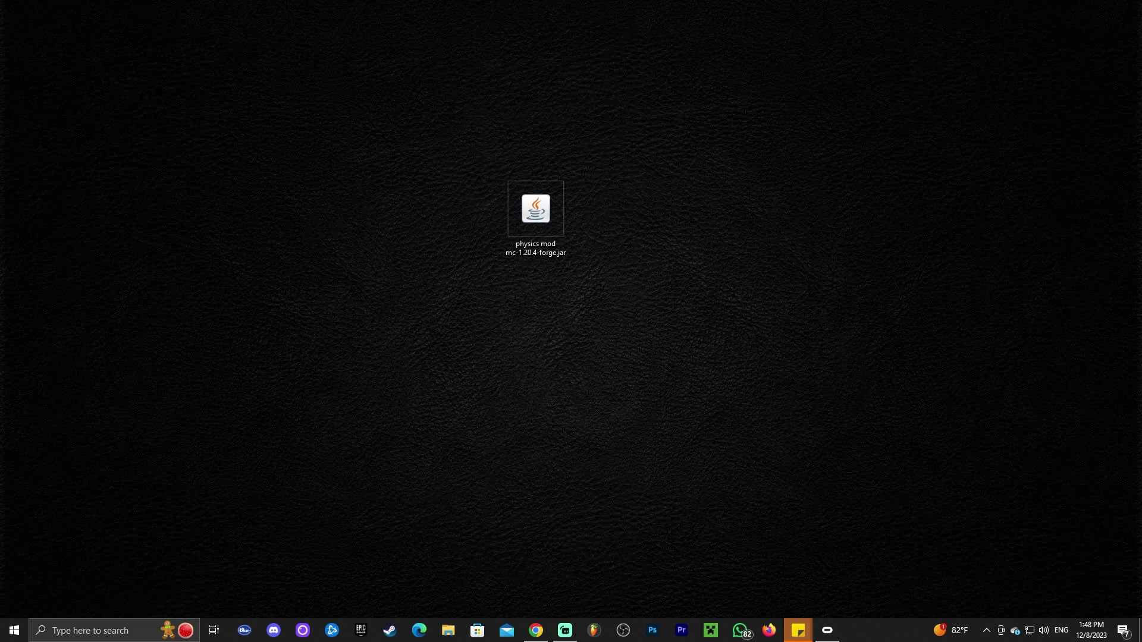
- Open the Minecraft Launcher and include modded versions in the list of Java Edition installations
{"action": "left_click", "coordinate": [711, 632]}
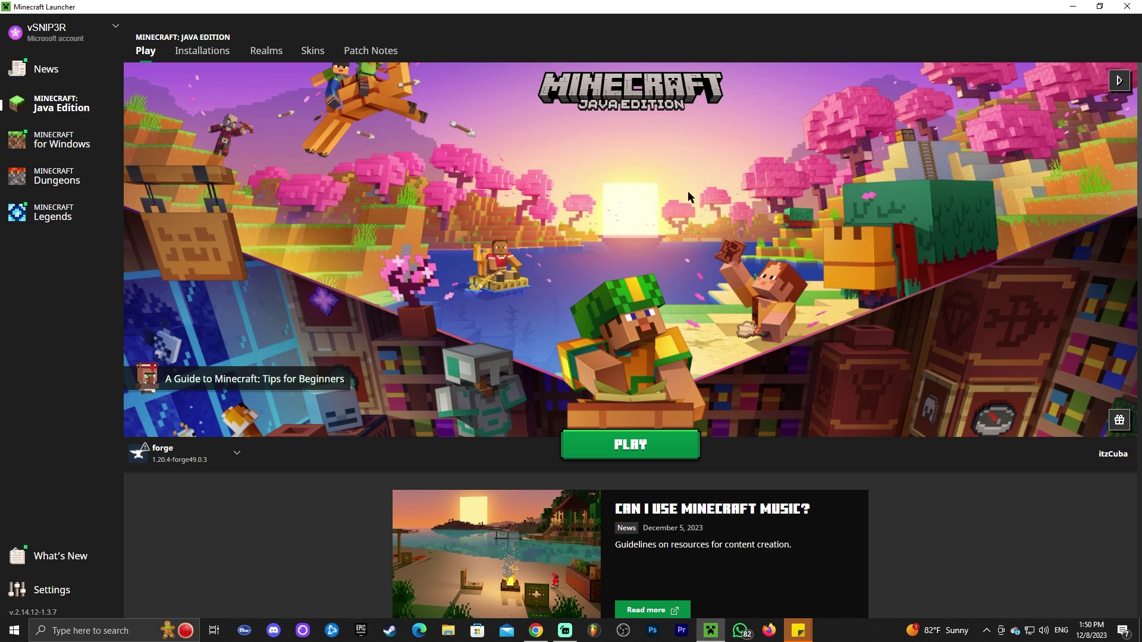
{"action": "left_click", "coordinate": [216, 451]}
{"action": "left_click", "coordinate": [222, 452]}
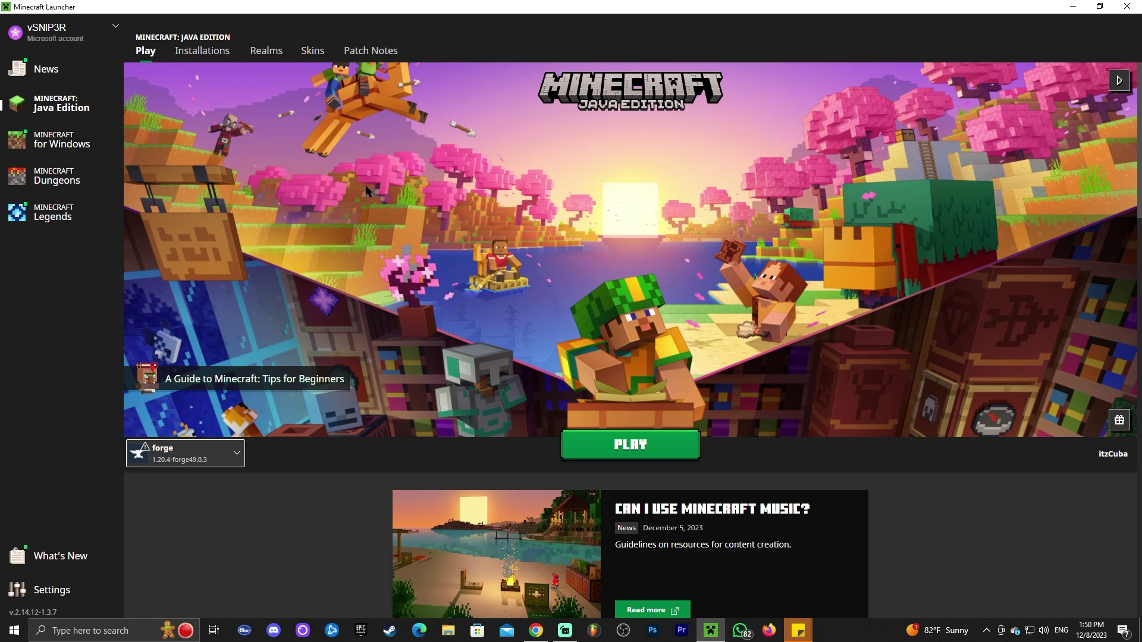
{"action": "left_click", "coordinate": [203, 51]}
{"action": "left_click", "coordinate": [826, 90]}
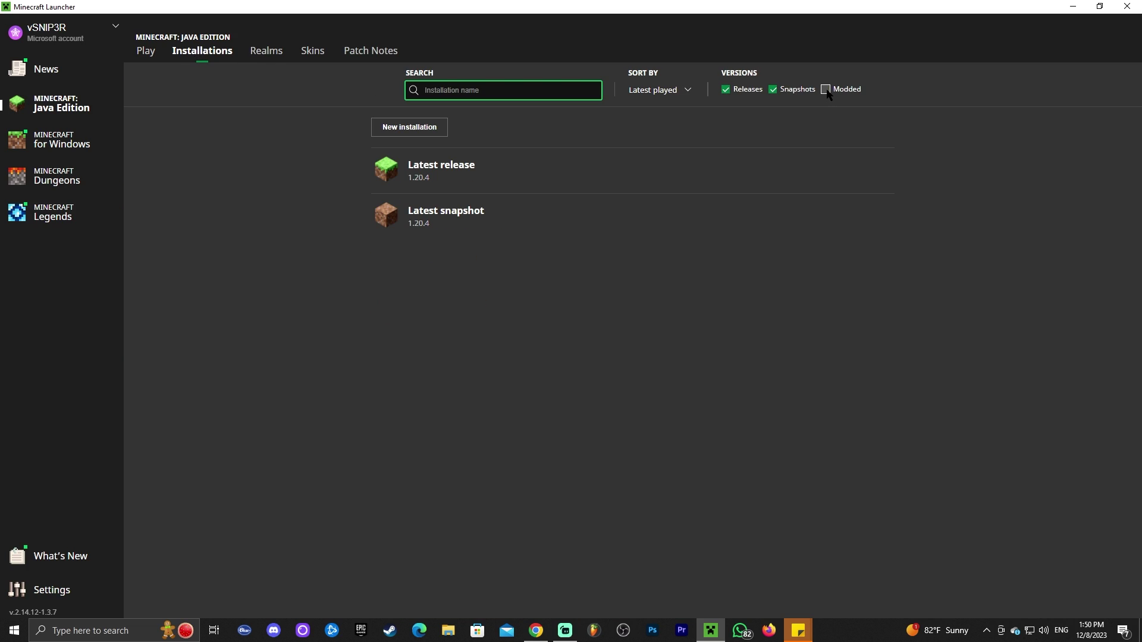
{"action": "left_click", "coordinate": [841, 91]}
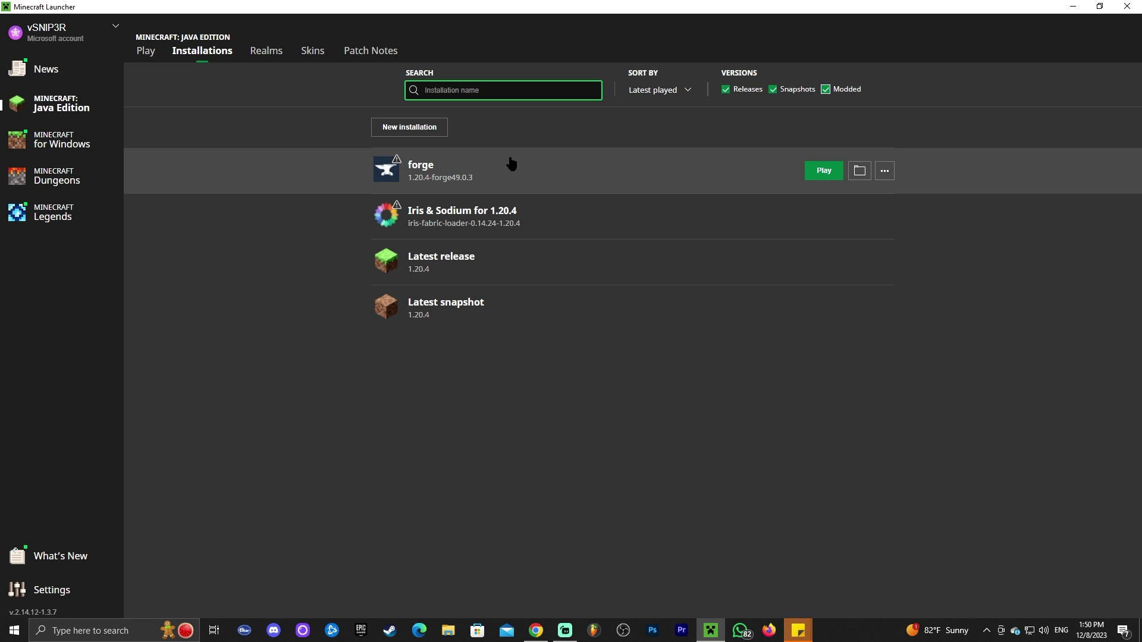
{"action": "left_click", "coordinate": [410, 127]}
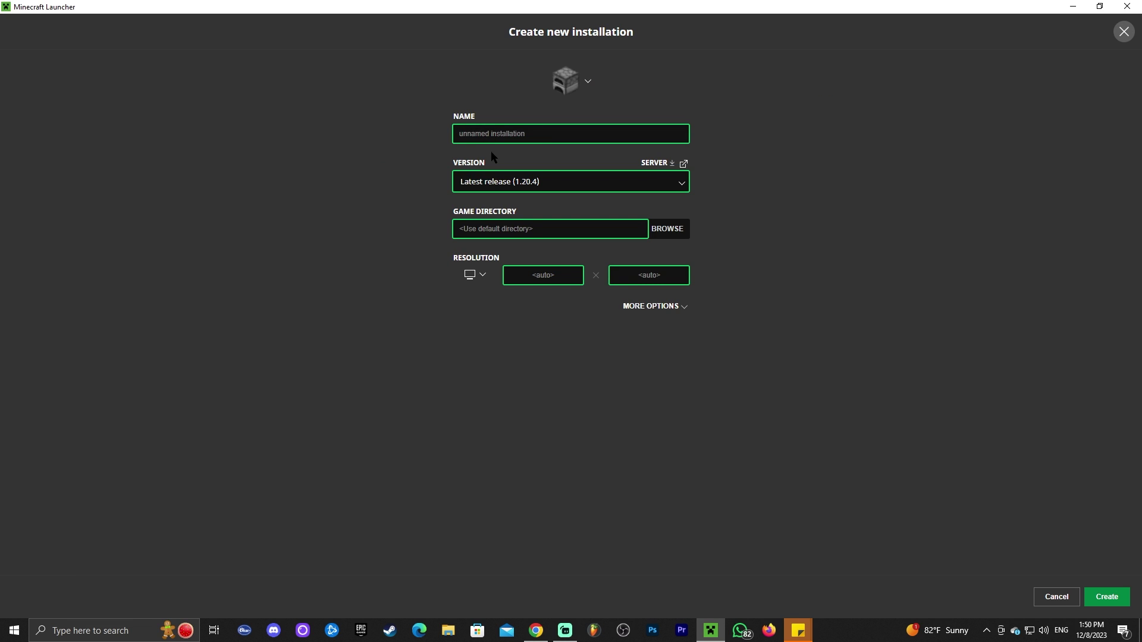
{"action": "left_click", "coordinate": [530, 182]}
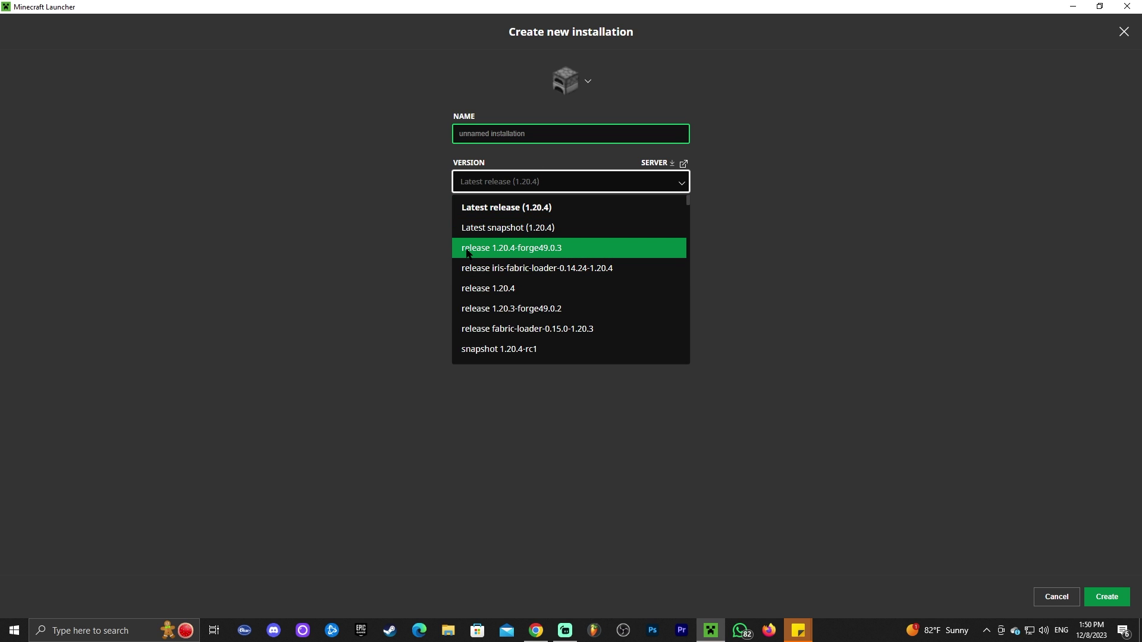
{"action": "left_click", "coordinate": [506, 250]}
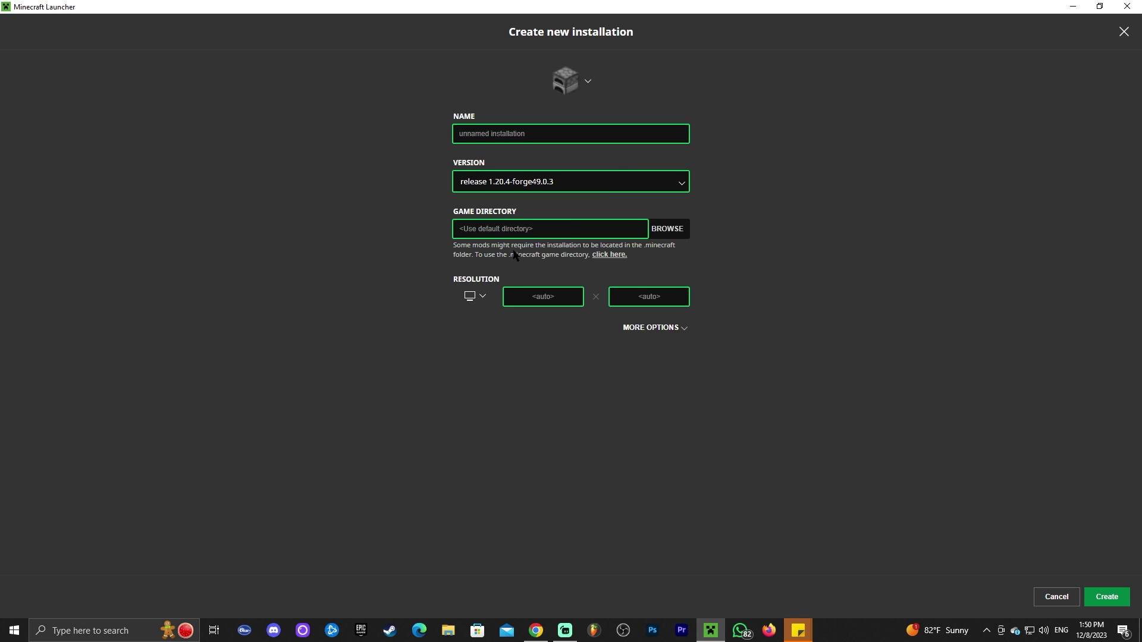
{"action": "left_click", "coordinate": [521, 134]}
{"action": "left_click", "coordinate": [1056, 596]}
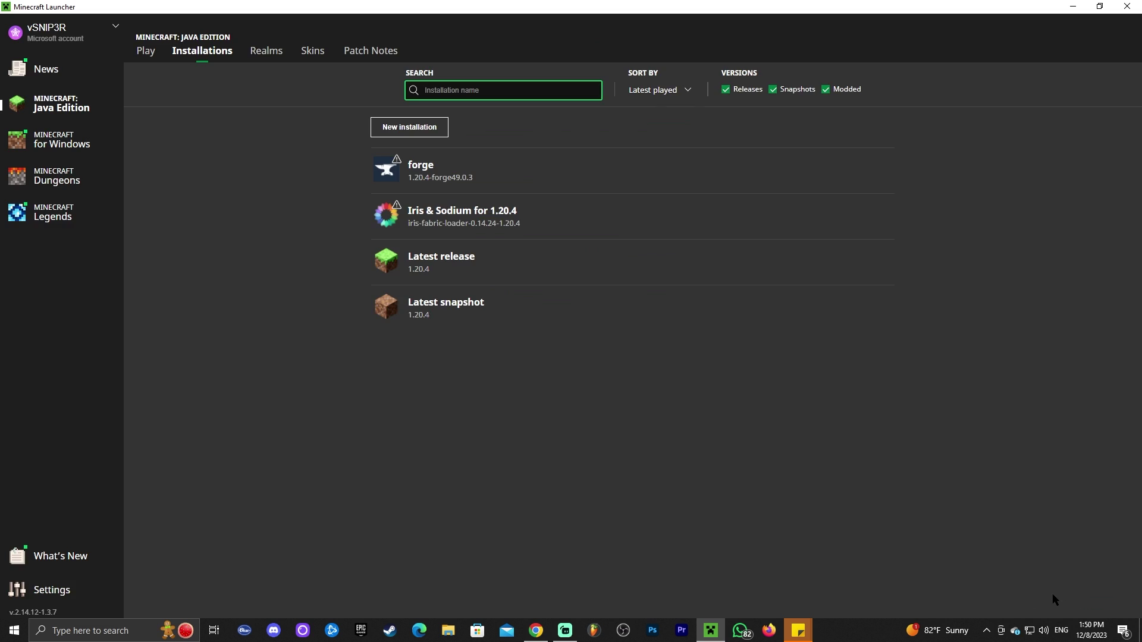
- Open the game folder of the forge installation in a smaller window with the desktop visible beside it
{"action": "left_click", "coordinate": [146, 51]}
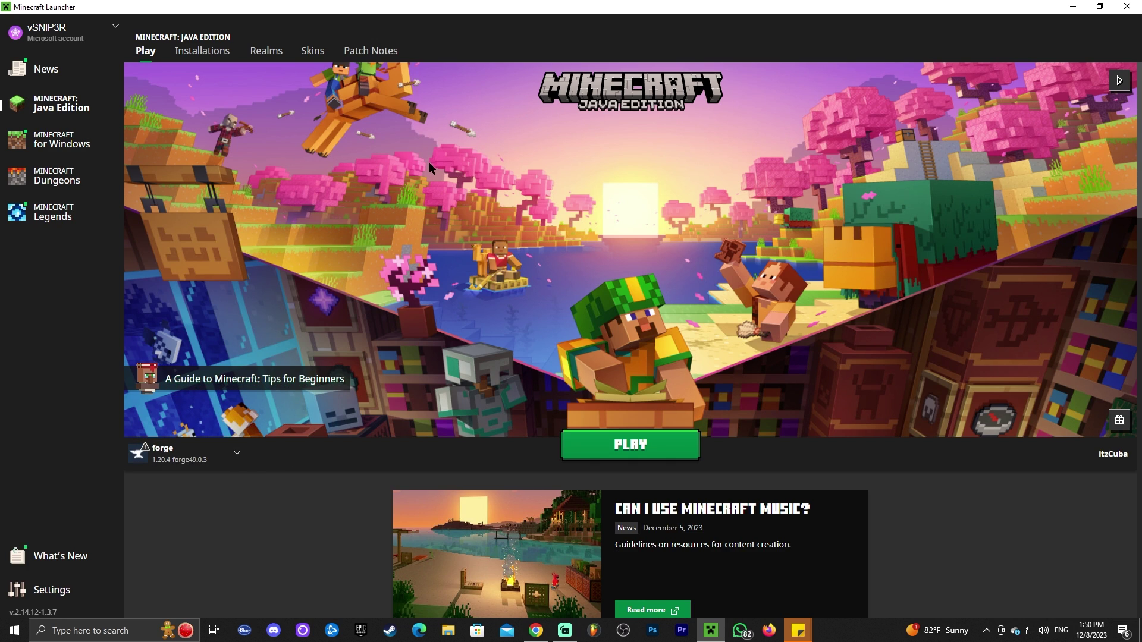
{"action": "left_click", "coordinate": [175, 54]}
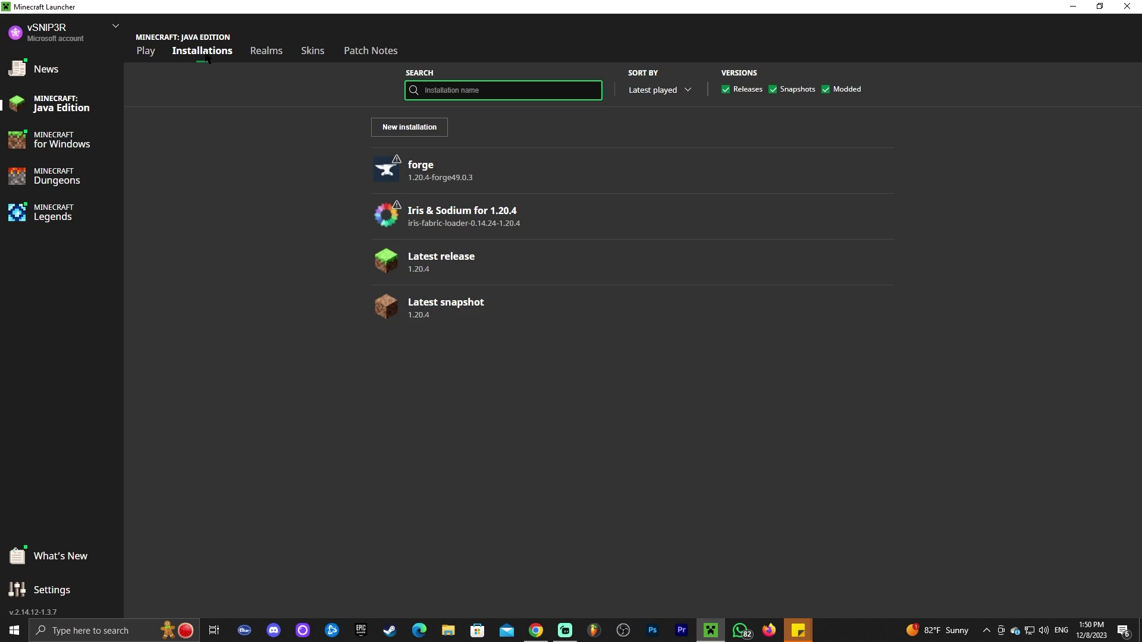
{"action": "mouse_move", "coordinate": [510, 177]}
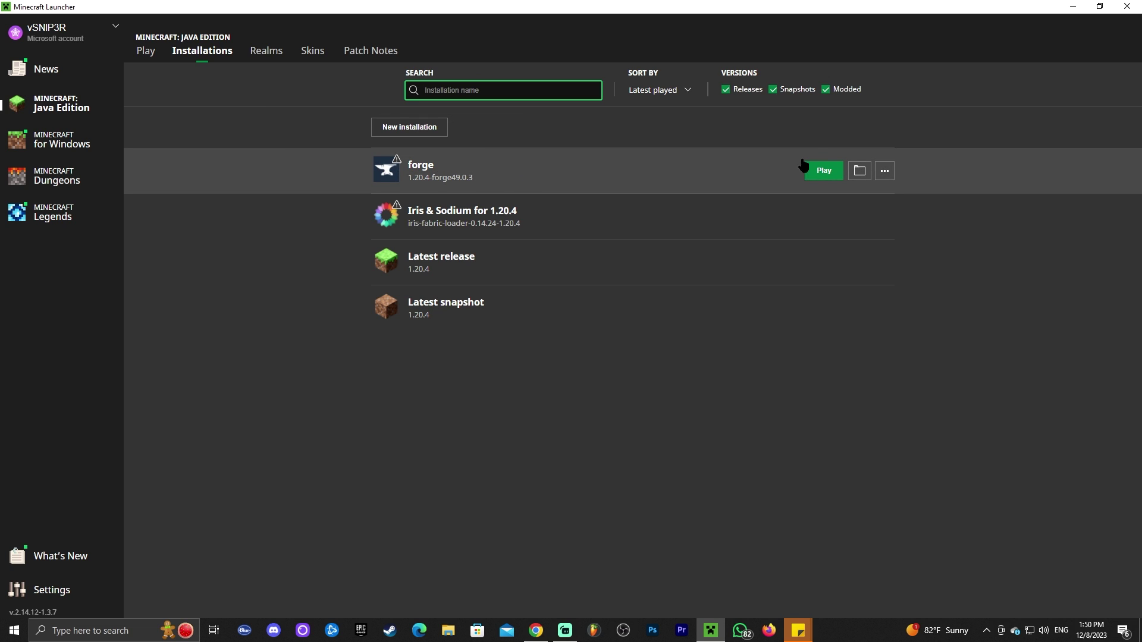
{"action": "left_click", "coordinate": [860, 174]}
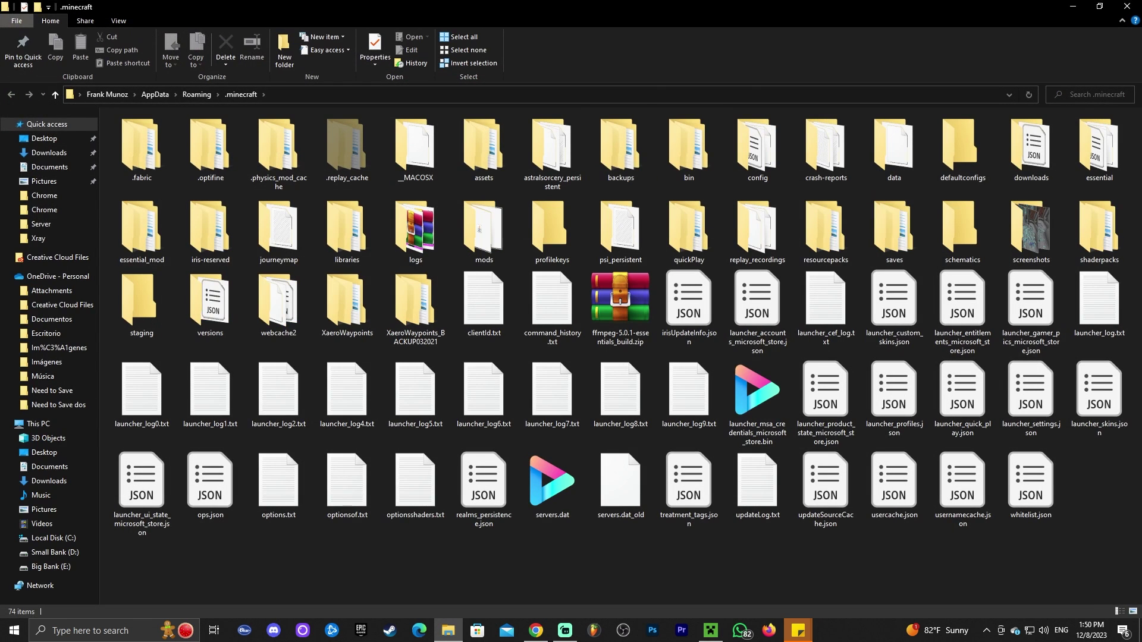
{"action": "double_click", "coordinate": [1062, 4]}
{"action": "left_click", "coordinate": [1078, 5]}
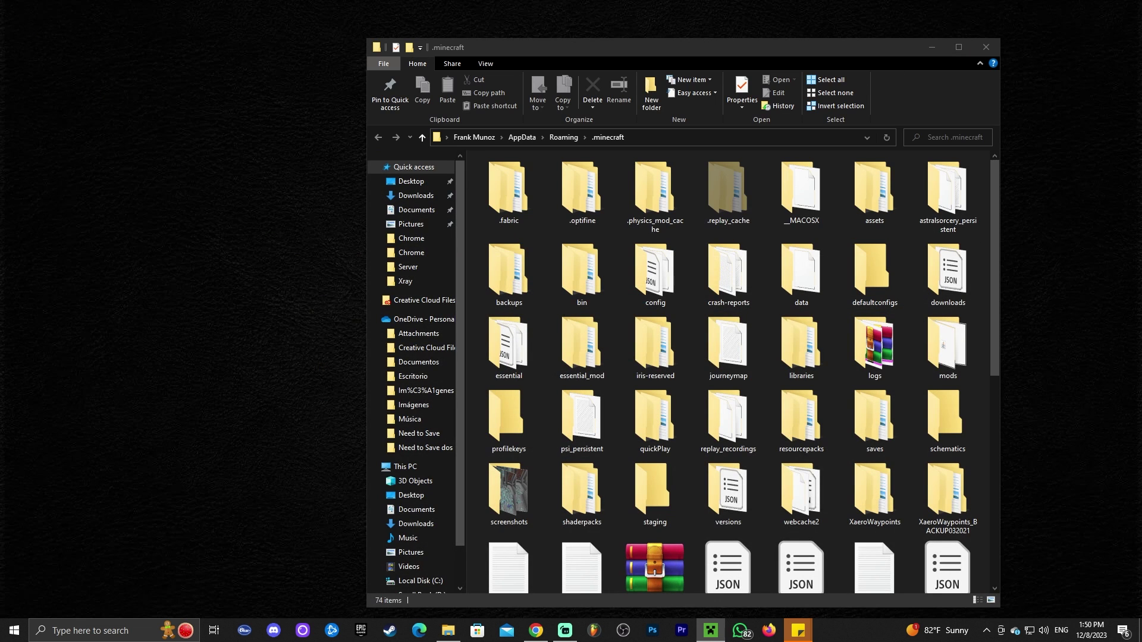
{"action": "left_click_drag", "start_coordinate": [817, 59], "coordinate": [847, 43]}
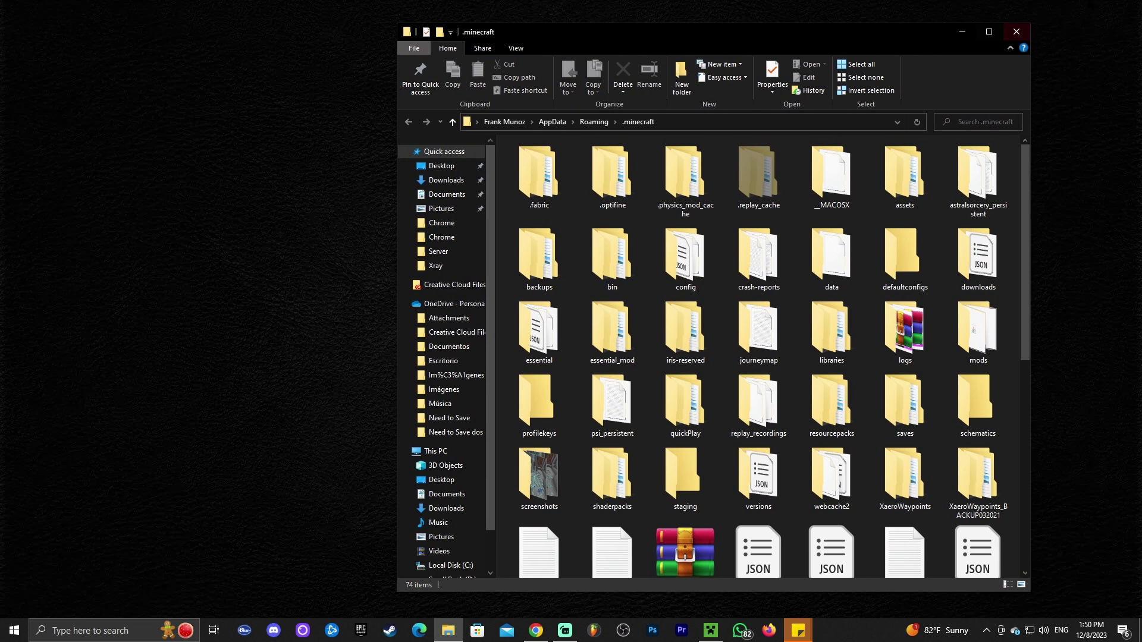
{"action": "left_click_drag", "start_coordinate": [714, 32], "coordinate": [699, 24]}
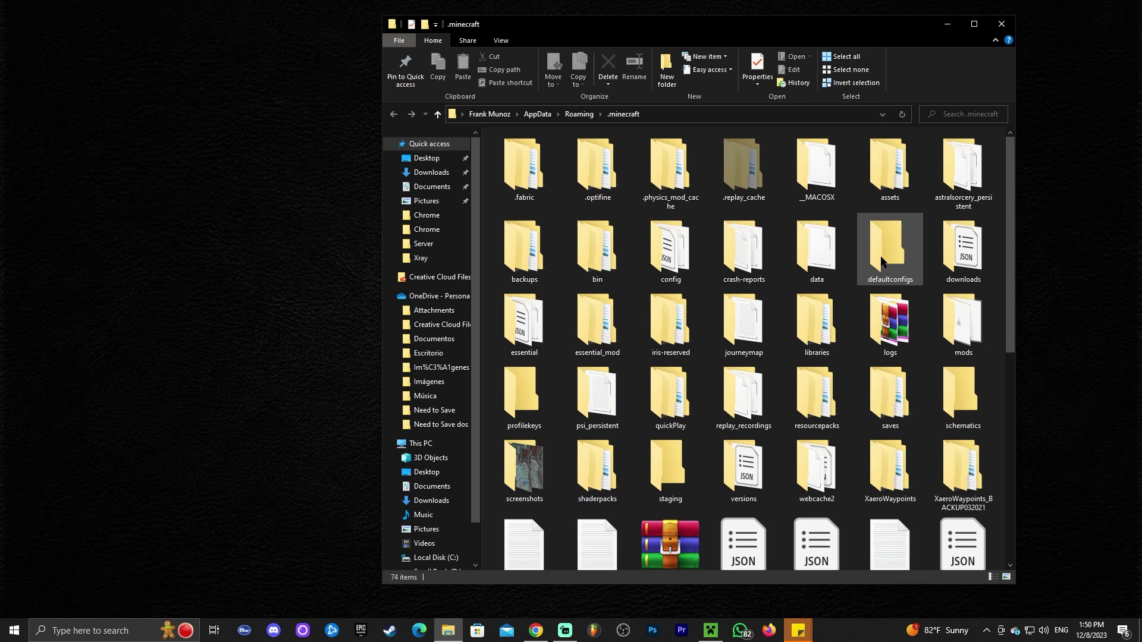
{"action": "left_click_drag", "start_coordinate": [478, 238], "coordinate": [411, 238]}
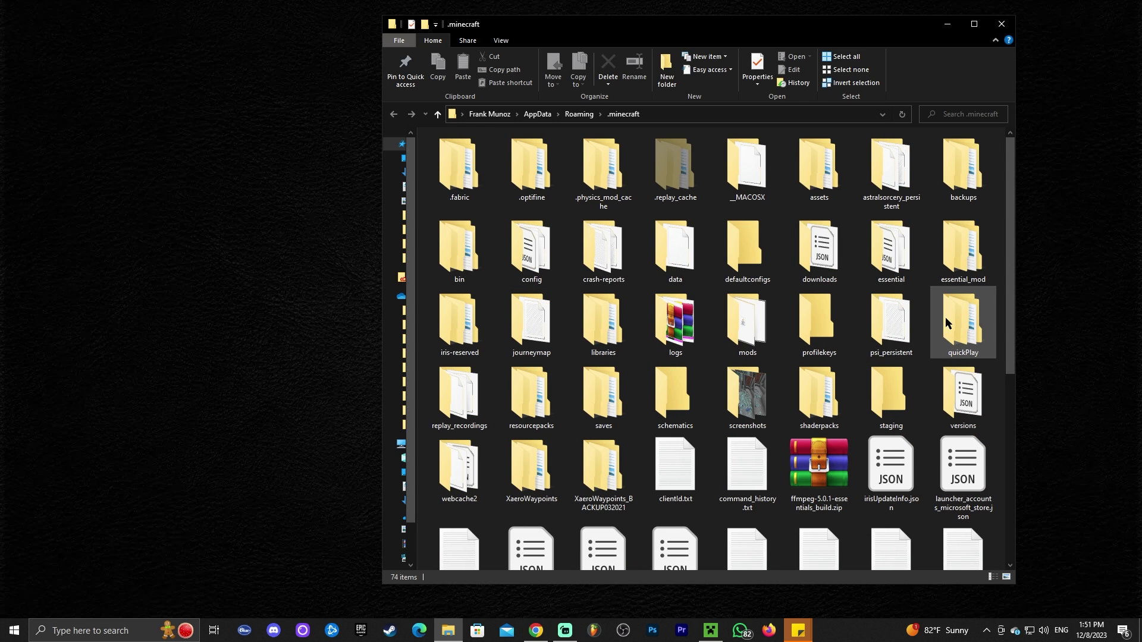
- Replace the existing mods folder in .minecraft with a new empty folder named mods
{"action": "left_click", "coordinate": [743, 318]}
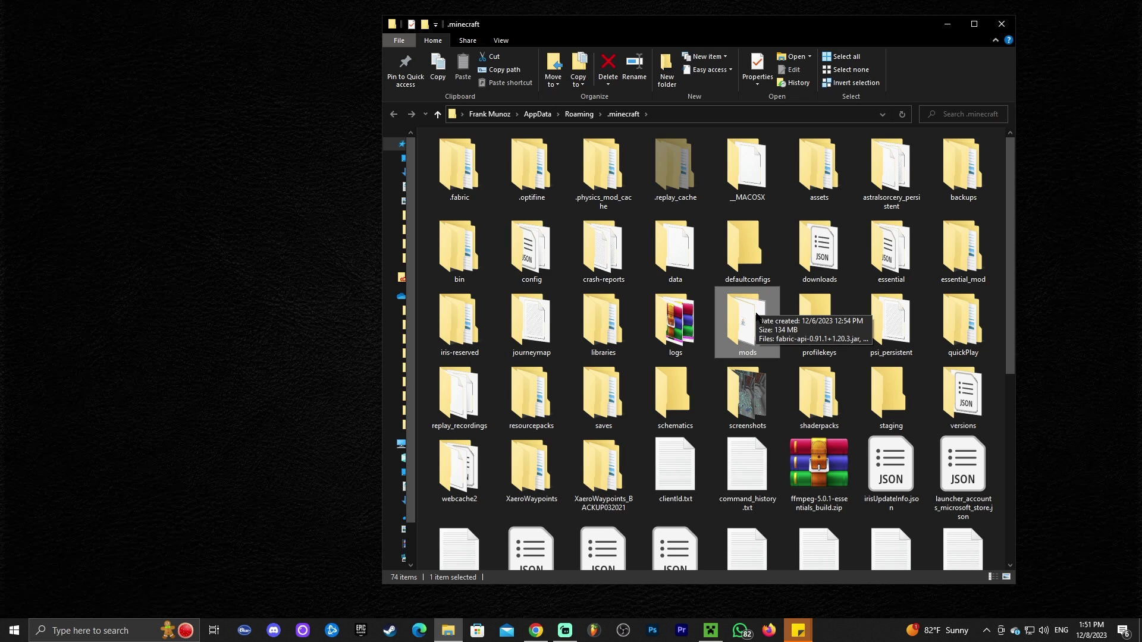
{"action": "key", "text": "Delete"}
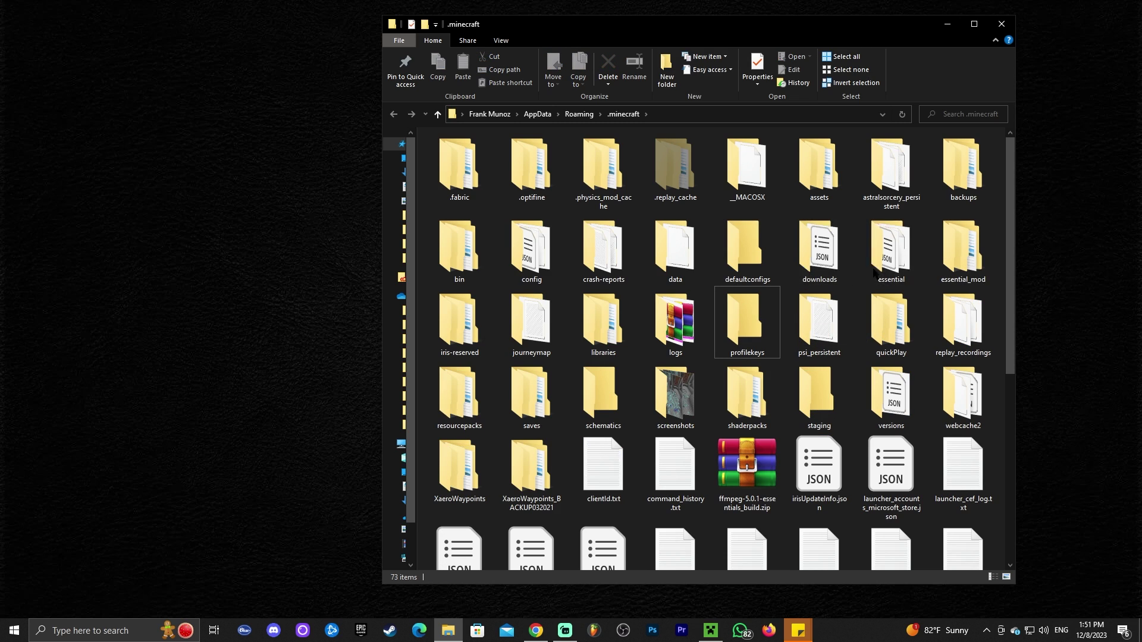
{"action": "right_click", "coordinate": [781, 285]}
{"action": "mouse_move", "coordinate": [833, 431]}
{"action": "left_click", "coordinate": [946, 428]}
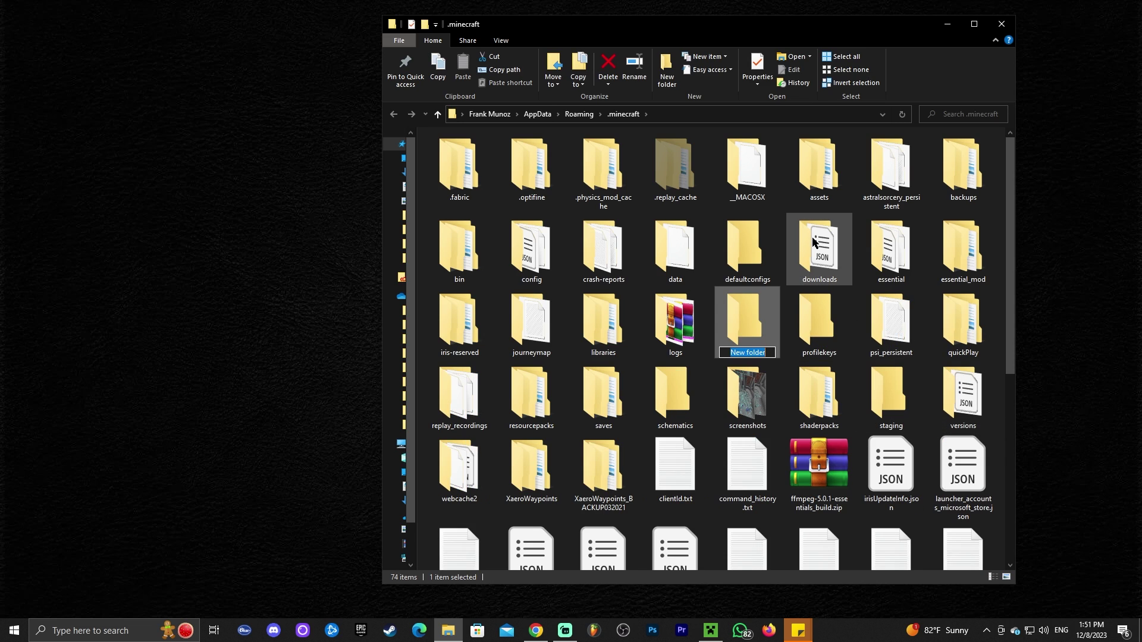
{"action": "type", "text": "mods"}
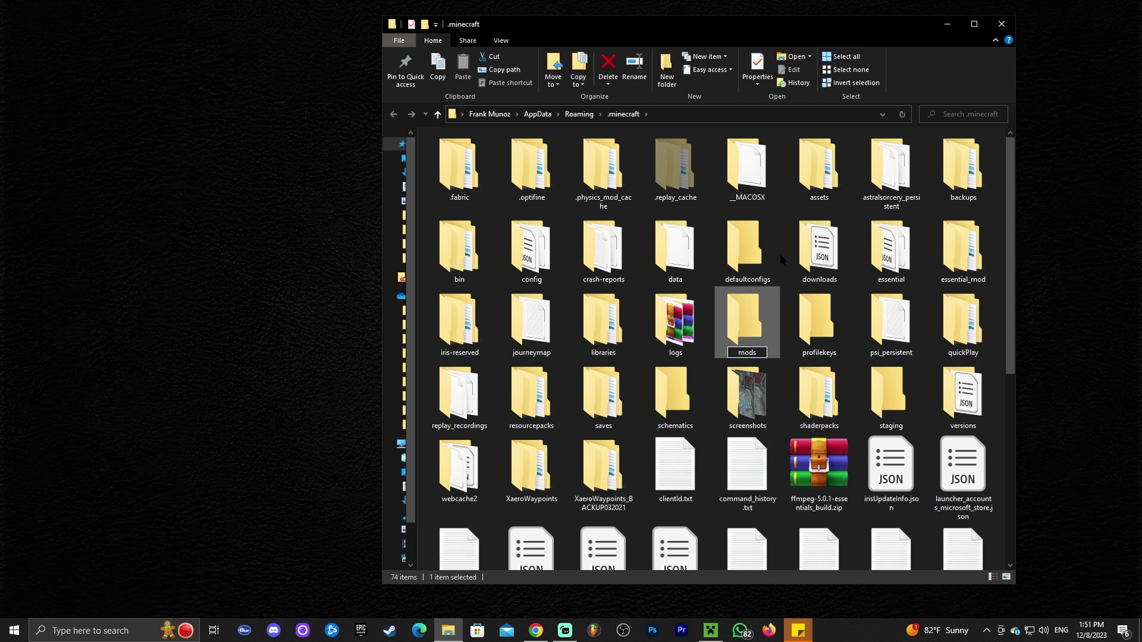
{"action": "left_click", "coordinate": [780, 255]}
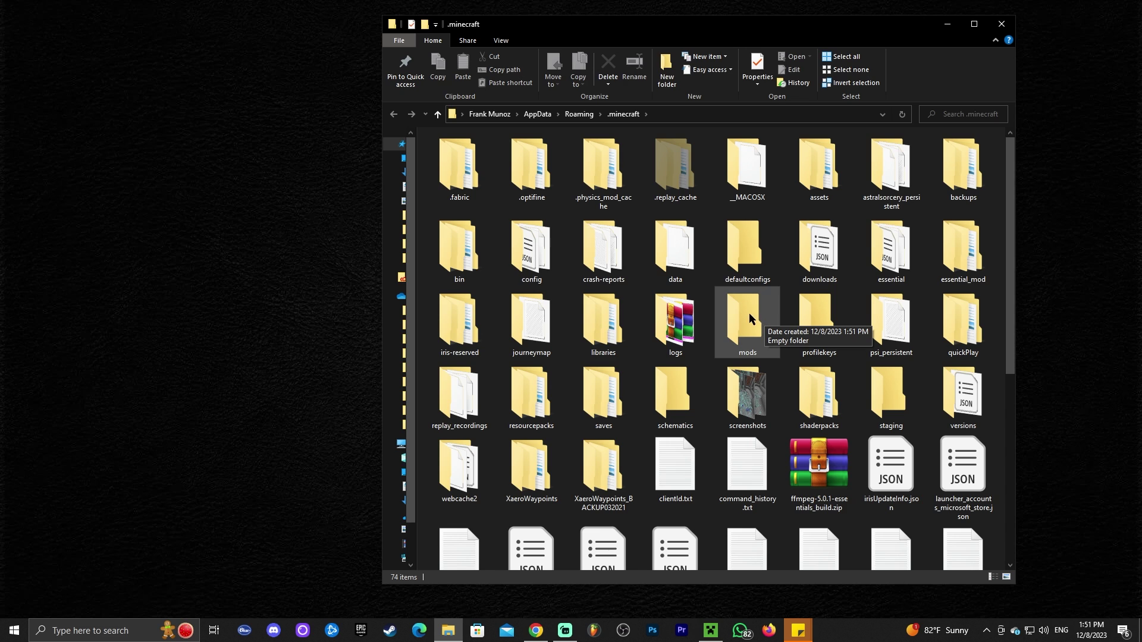
- Move the physics mod mc-1.20.4-forge.jar file from the desktop into the new mods folder and close the folder
{"action": "double_click", "coordinate": [743, 320]}
{"action": "left_click_drag", "start_coordinate": [734, 31], "coordinate": [928, 34]}
{"action": "left_click_drag", "start_coordinate": [536, 211], "coordinate": [283, 211]}
{"action": "left_click_drag", "start_coordinate": [748, 30], "coordinate": [612, 36]}
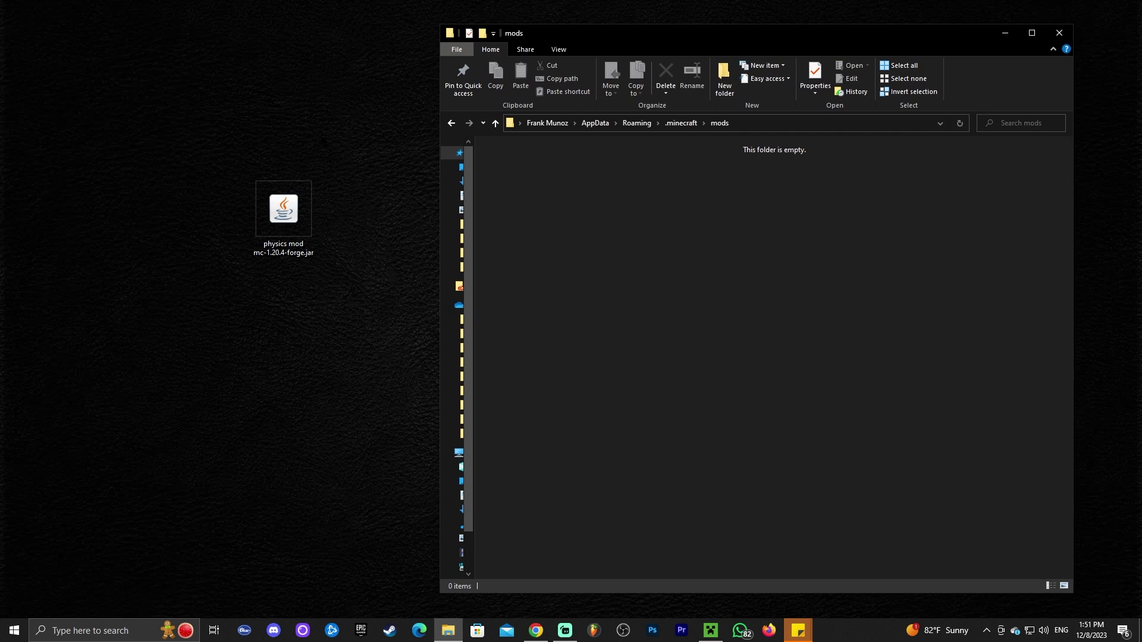
{"action": "left_click", "coordinate": [297, 235]}
{"action": "left_click_drag", "start_coordinate": [310, 238], "coordinate": [752, 266]}
{"action": "left_click", "coordinate": [1060, 33]}
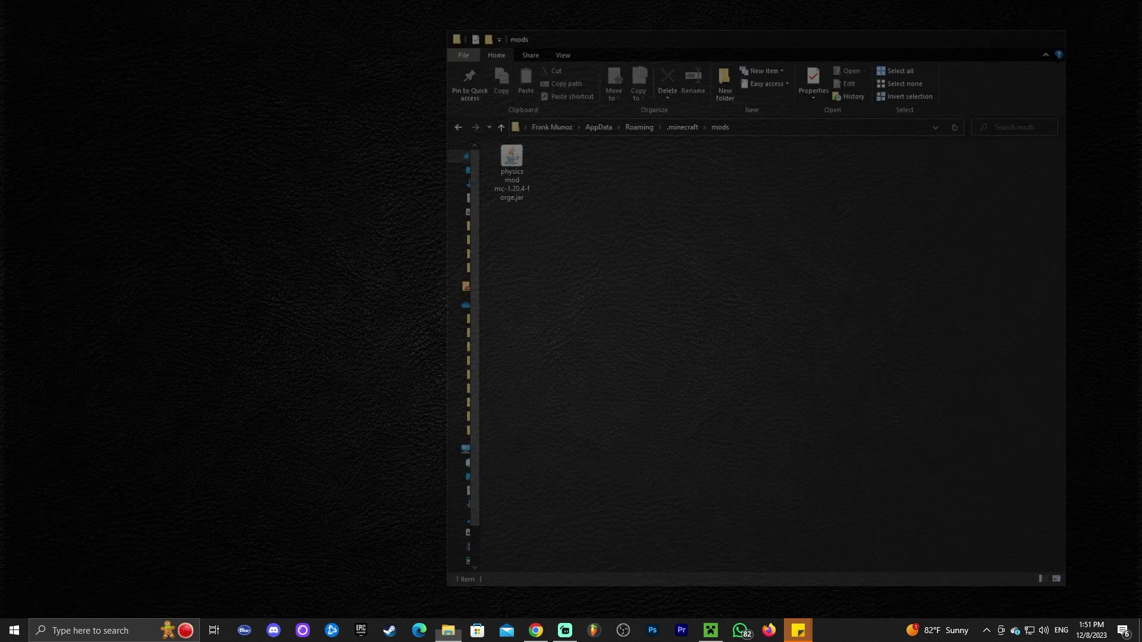
- Switch to the Minecraft Launcher and start the game with the forge 1.20.4-forge49.0.3 installation
{"action": "left_click", "coordinate": [711, 630]}
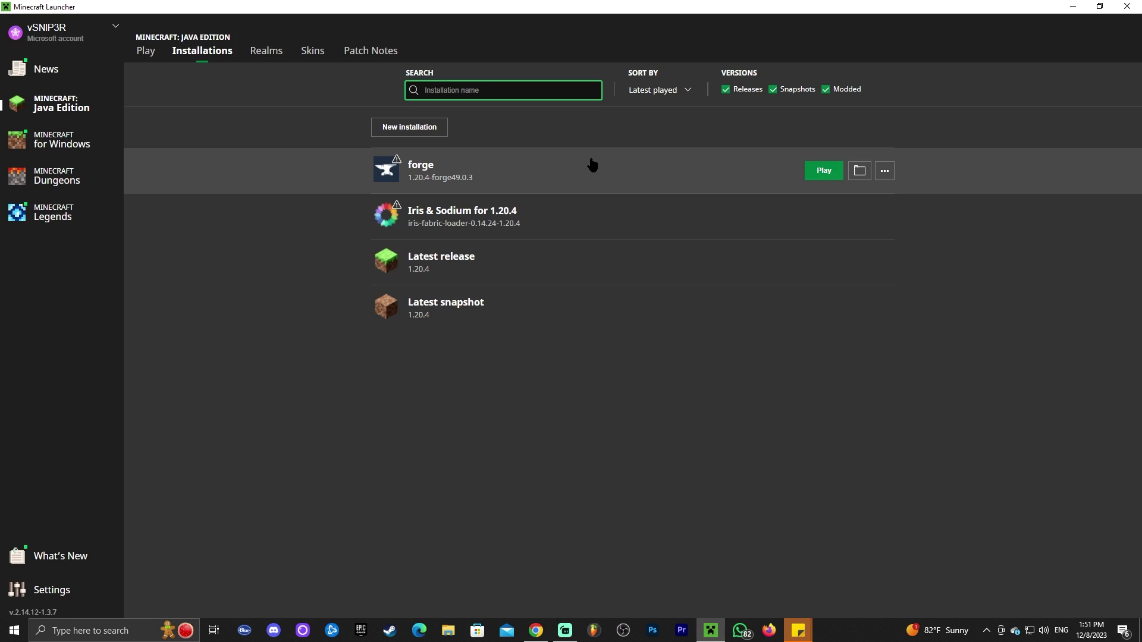
{"action": "left_click", "coordinate": [822, 174]}
{"action": "left_click", "coordinate": [441, 337]}
{"action": "left_click", "coordinate": [701, 380]}
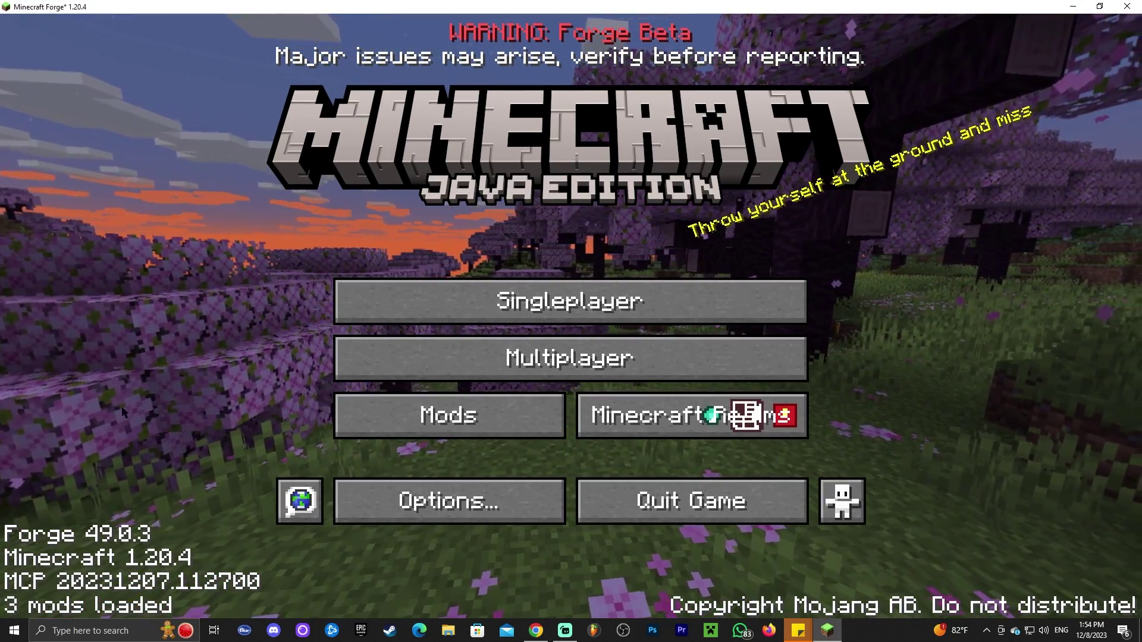
- Check the game's mod list for Physics Mod and return to the title screen
{"action": "left_click", "coordinate": [458, 420]}
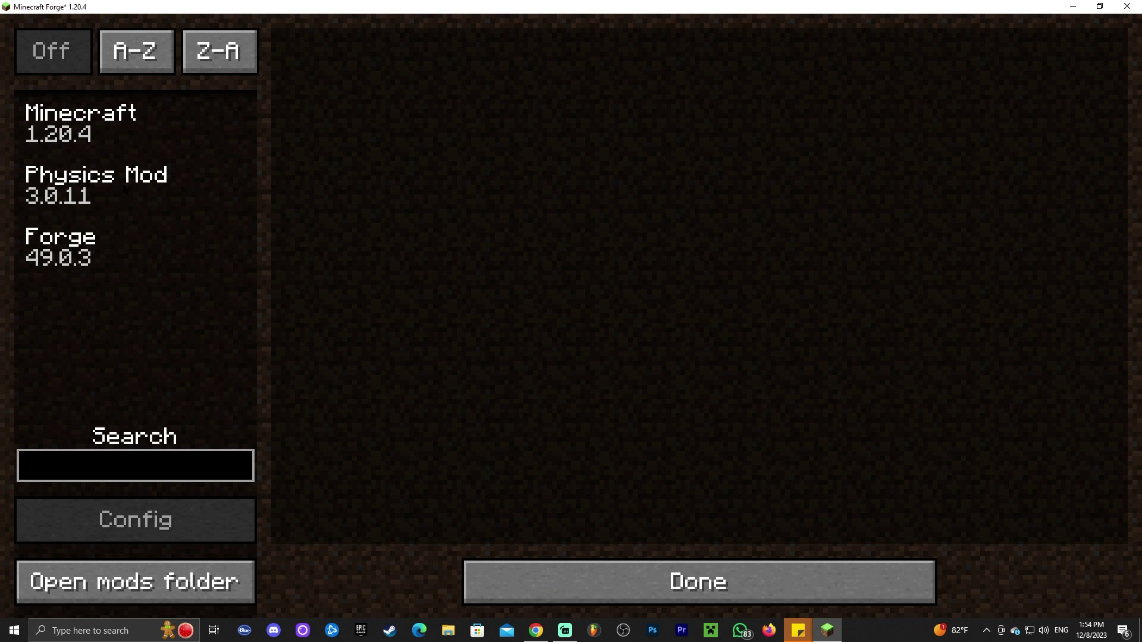
{"action": "left_click", "coordinate": [131, 207]}
{"action": "left_click", "coordinate": [697, 570]}
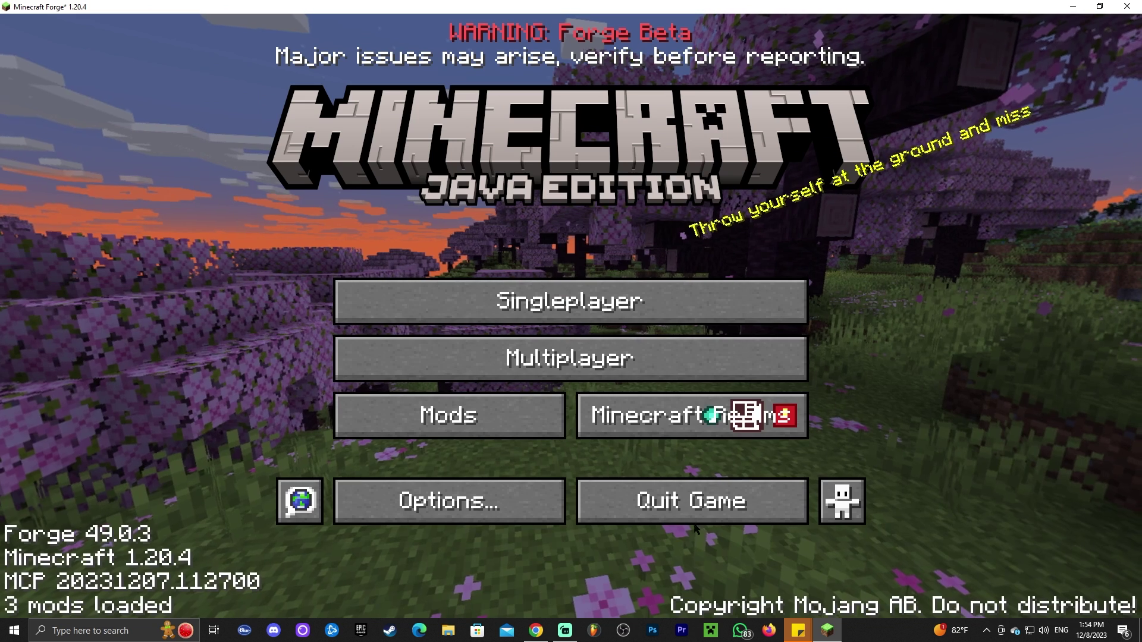
- Create a new singleplayer world in Creative mode
{"action": "left_click", "coordinate": [348, 301]}
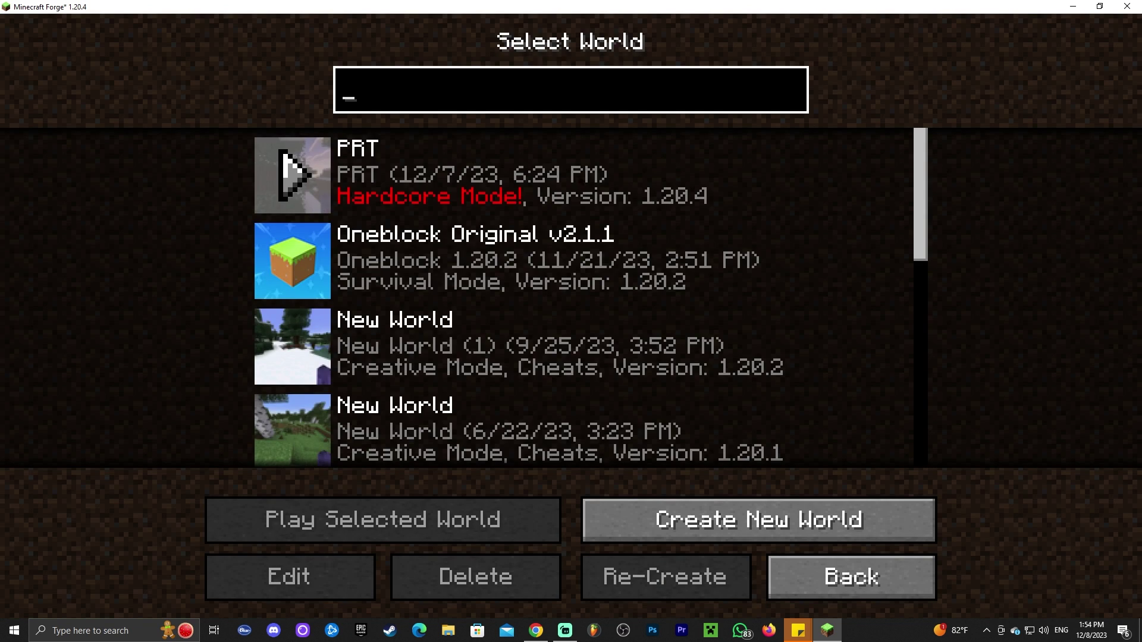
{"action": "left_click", "coordinate": [684, 520]}
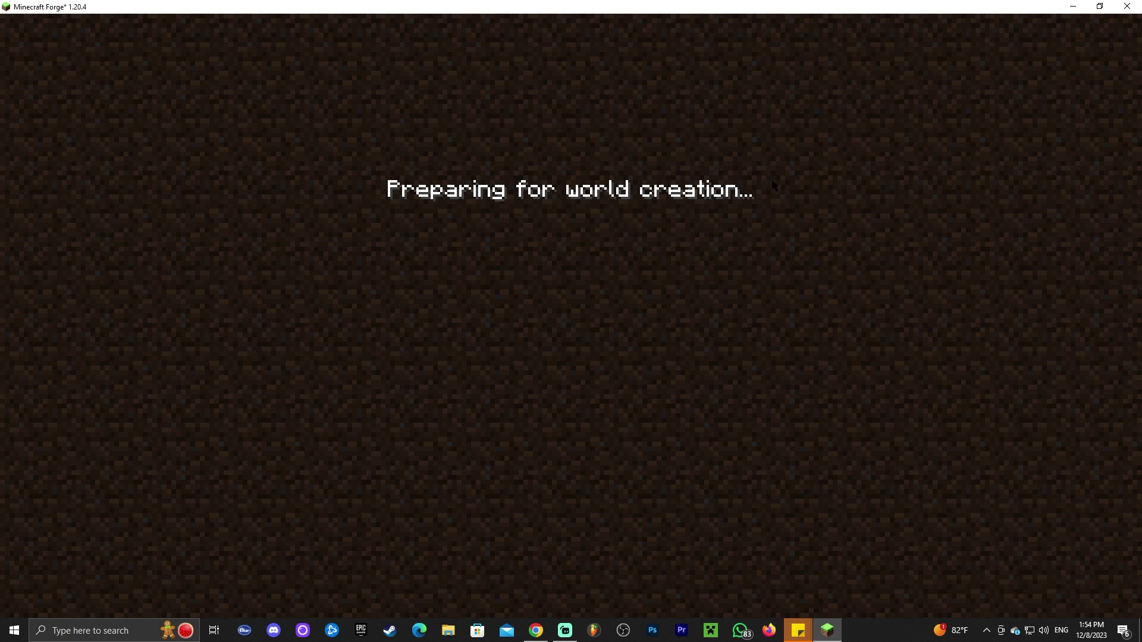
{"action": "left_click", "coordinate": [760, 225]}
{"action": "left_click", "coordinate": [760, 225]}
{"action": "left_click", "coordinate": [413, 574]}
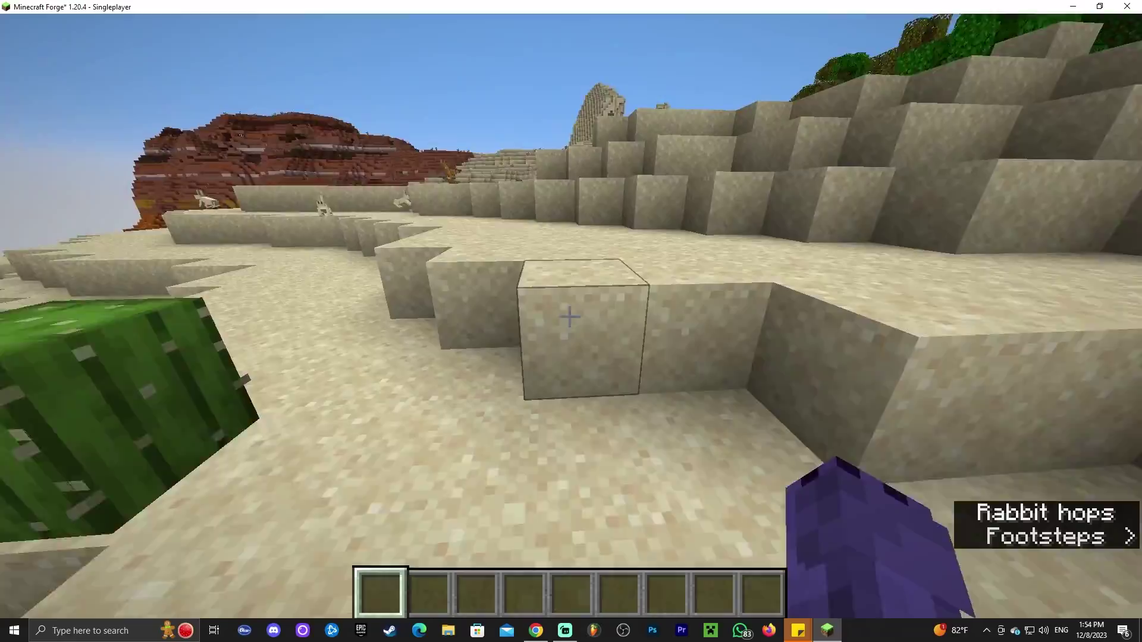
- Break several sand blocks to test the block physics, and switch the camera to the front-facing third-person view
{"action": "left_click", "coordinate": [569, 316]}
{"action": "left_click", "coordinate": [569, 317]}
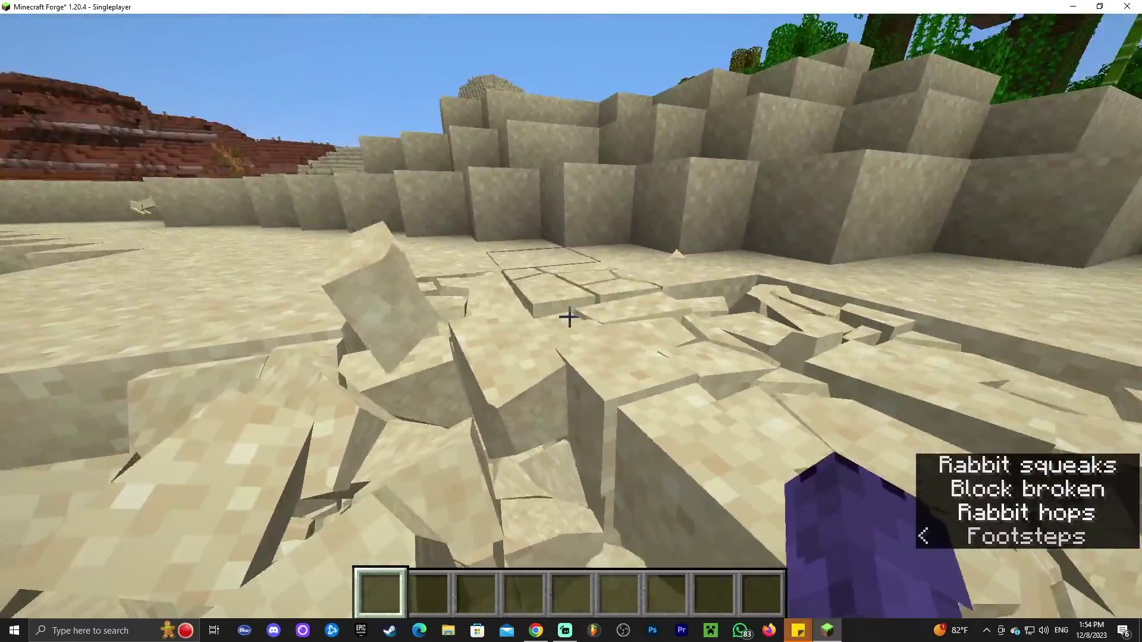
{"action": "left_click", "coordinate": [569, 316]}
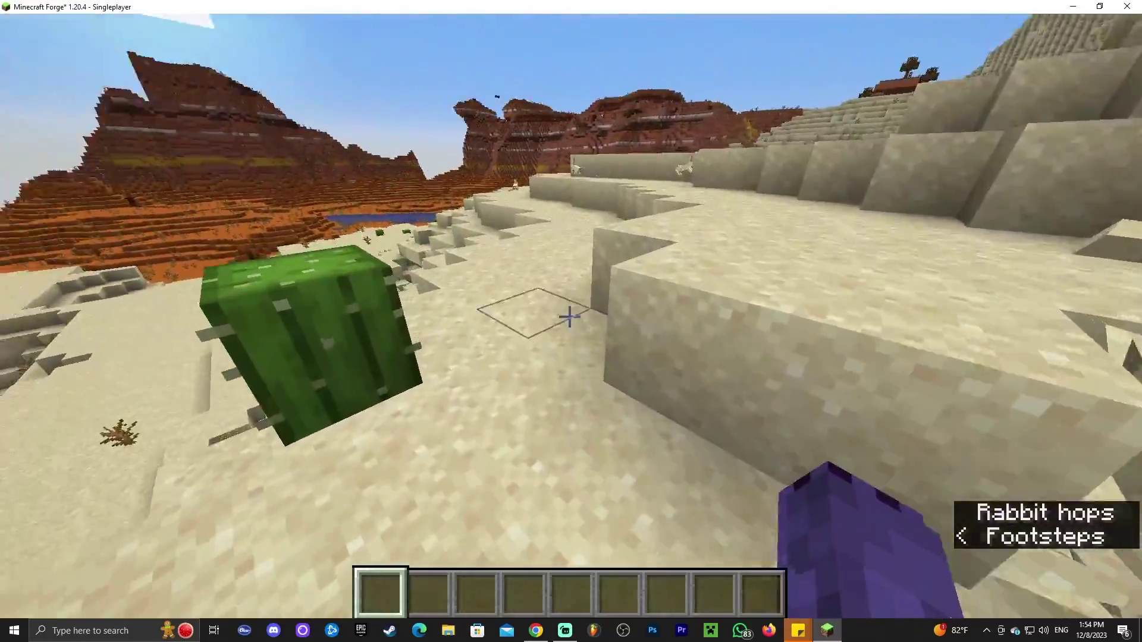
{"action": "key", "text": "F5"}
{"action": "key", "text": "F5"}
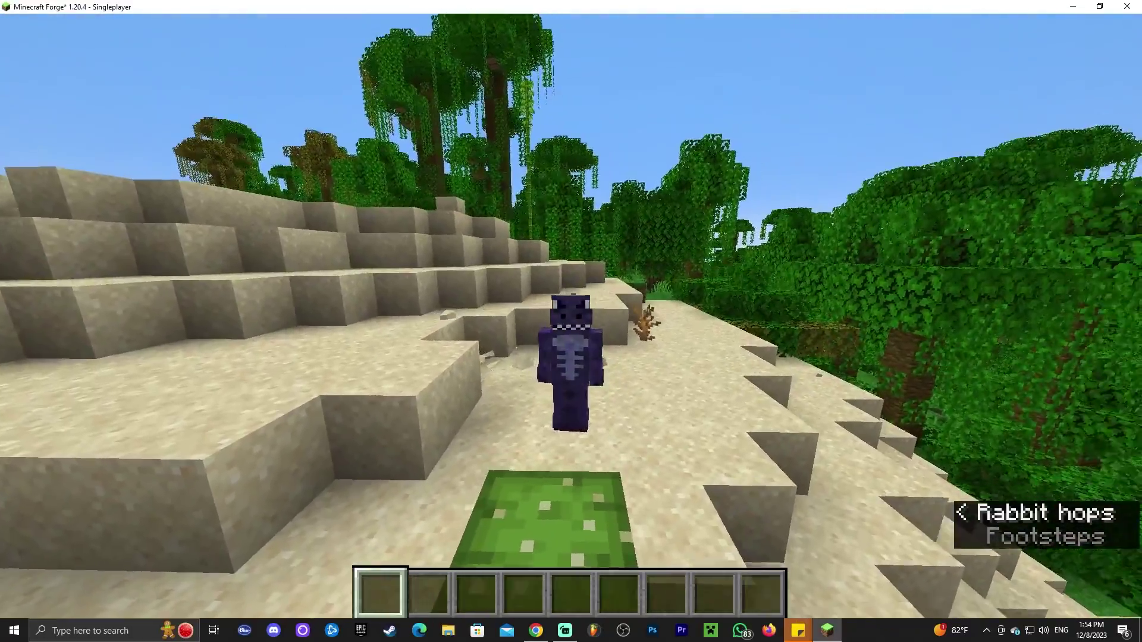